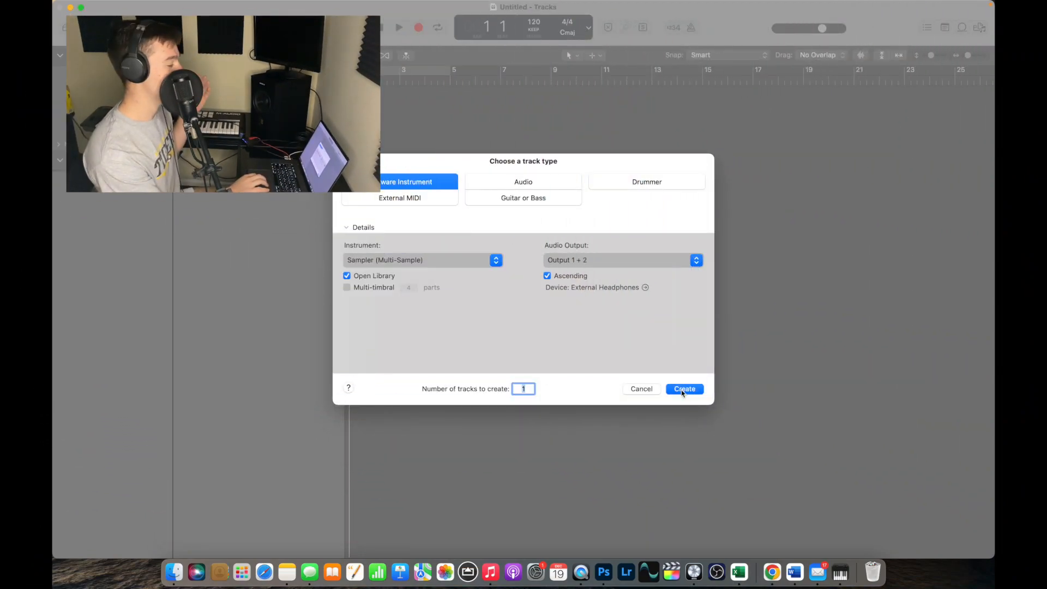
Create one software instrument track and open the loop browser.
click(684, 389)
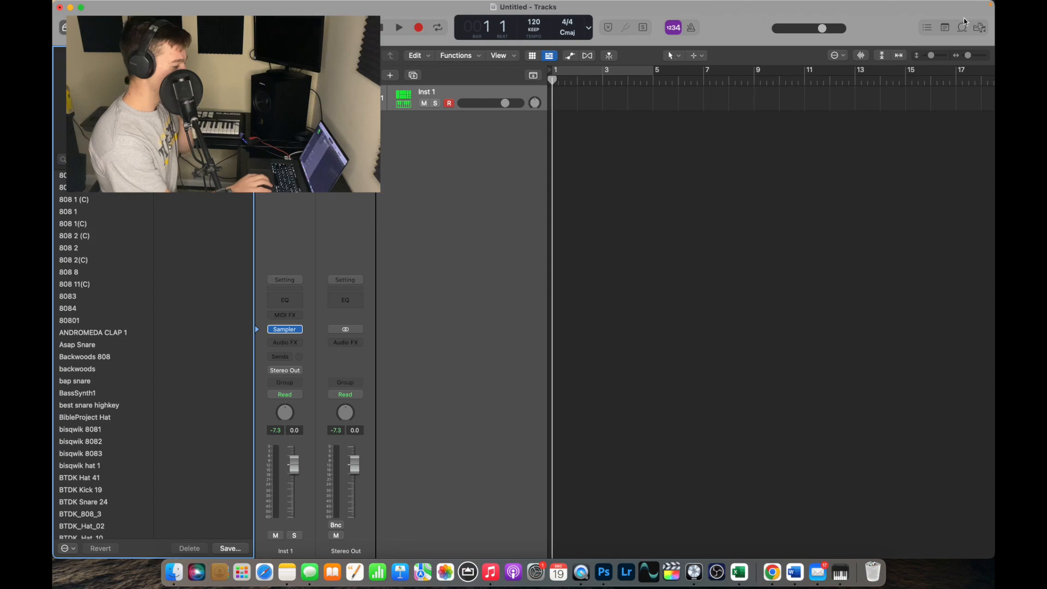
click(962, 26)
scroll(894, 283, down, 3)
scroll(895, 284, up, 3)
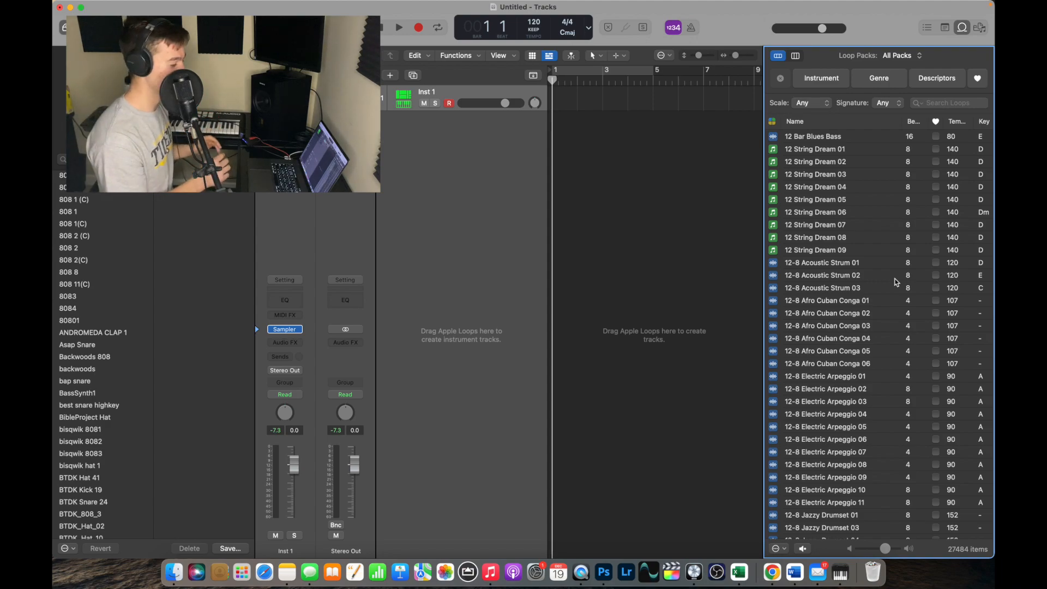
scroll(900, 305, down, 1)
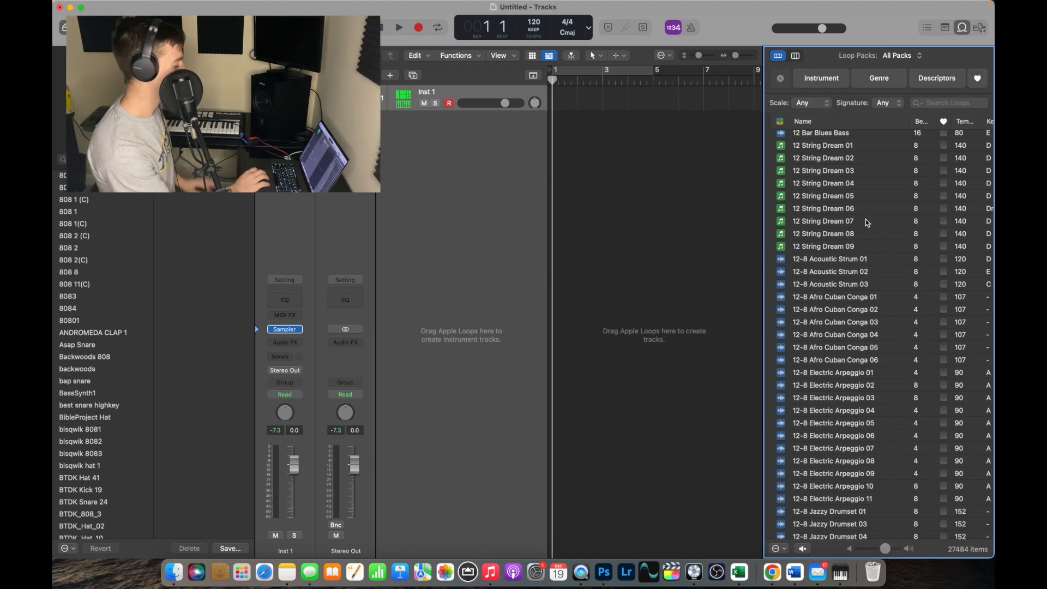
Audition the 12-8 Afro Cuban Conga 02 and 70s Ballad Piano 05 loops in the loop list.
click(886, 309)
click(886, 308)
scroll(886, 308, down, 5)
scroll(884, 306, up, 20)
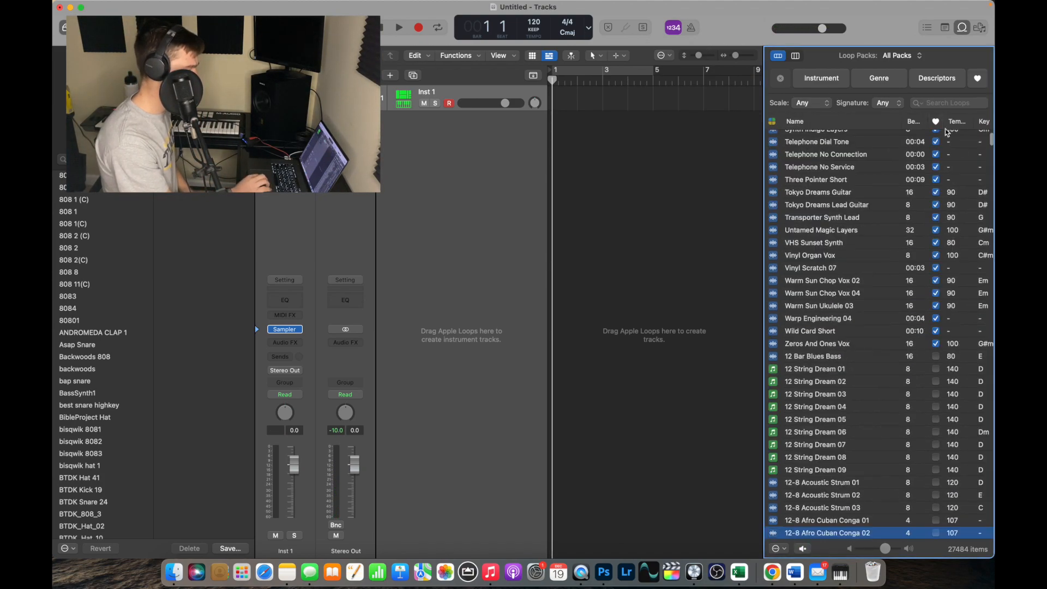
click(869, 150)
click(852, 151)
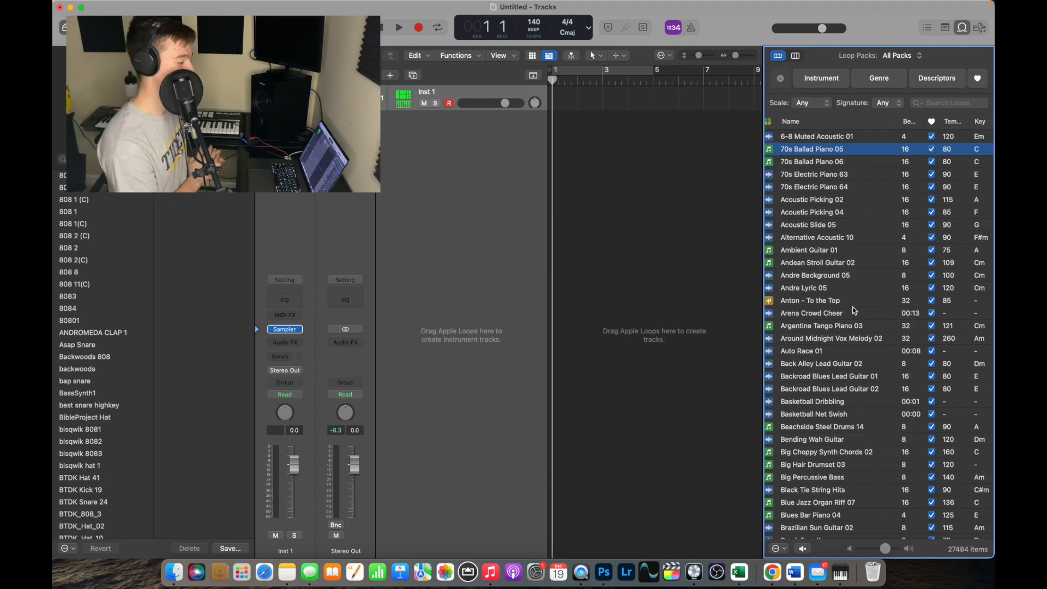
Place the Burning Rock Organ 13 loop at bar 1 on a new track and set the project tempo to 100 BPM.
scroll(854, 311, down, 5)
click(841, 397)
key(Up)
key(Up)
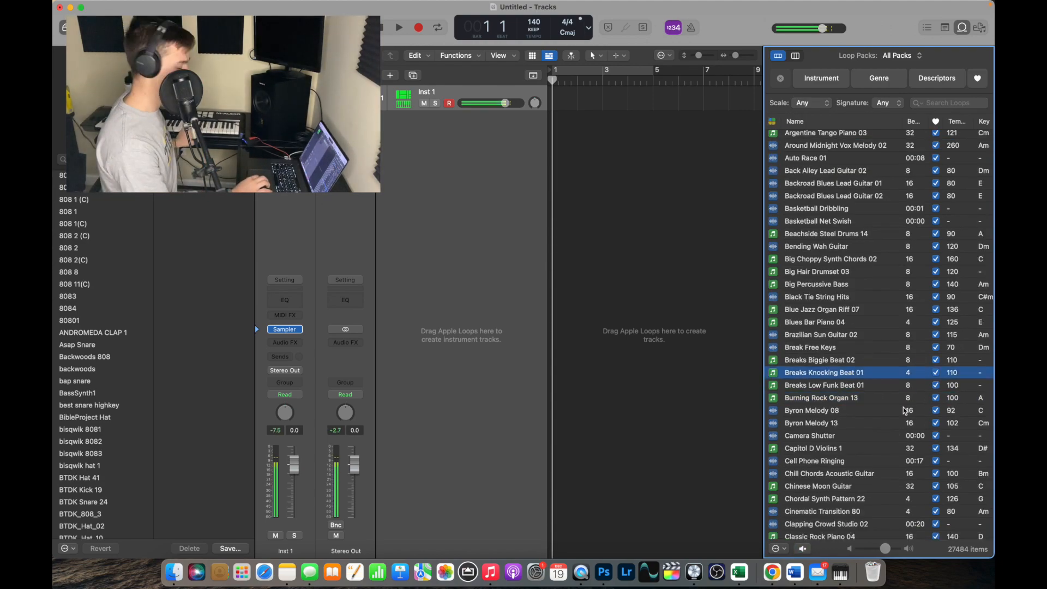
drag(841, 402, 571, 119)
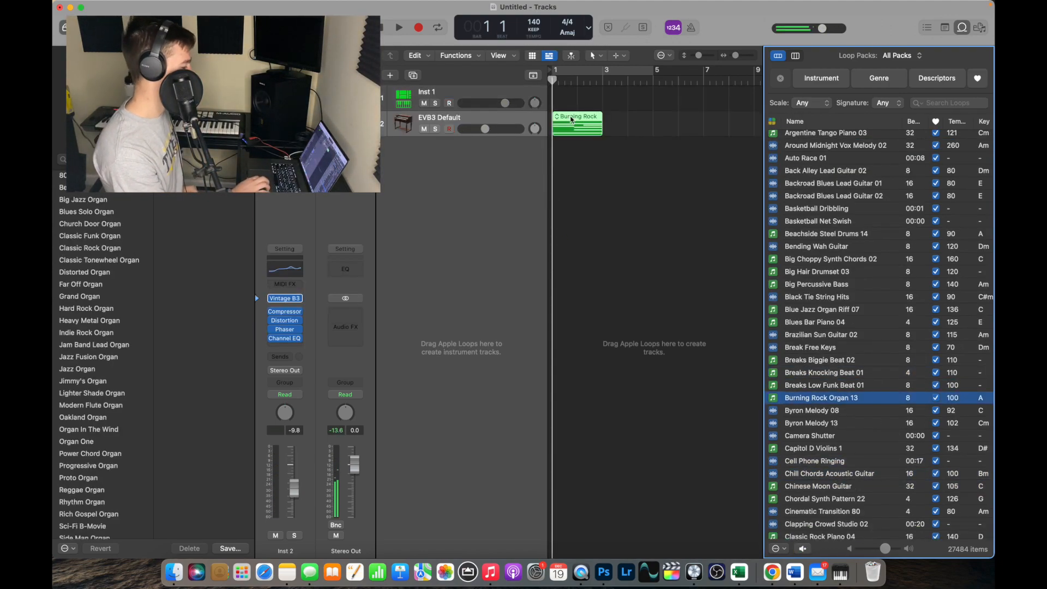
drag(537, 23, 540, 55)
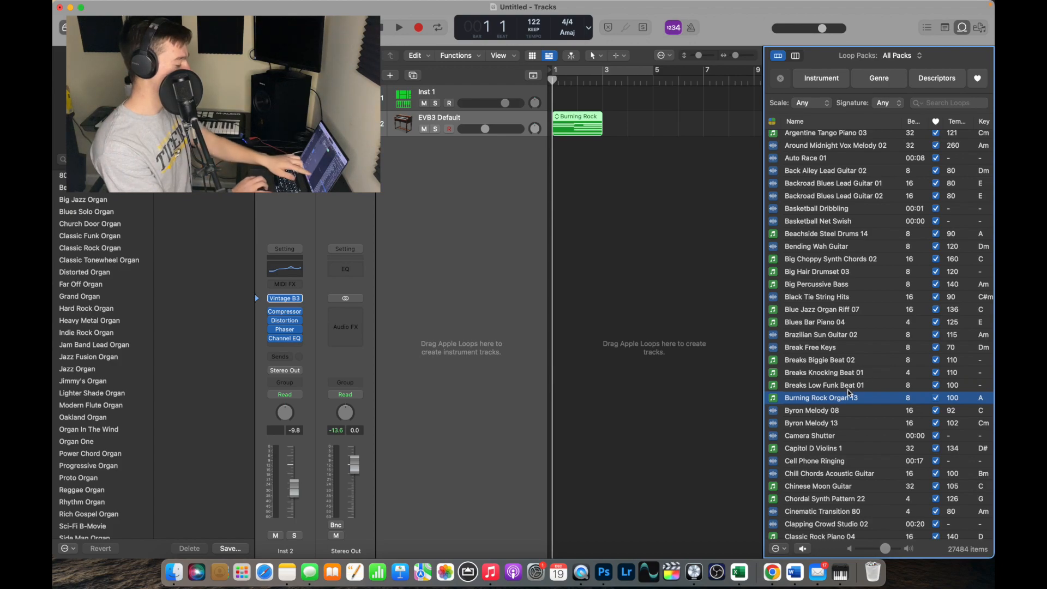
drag(535, 23, 540, 71)
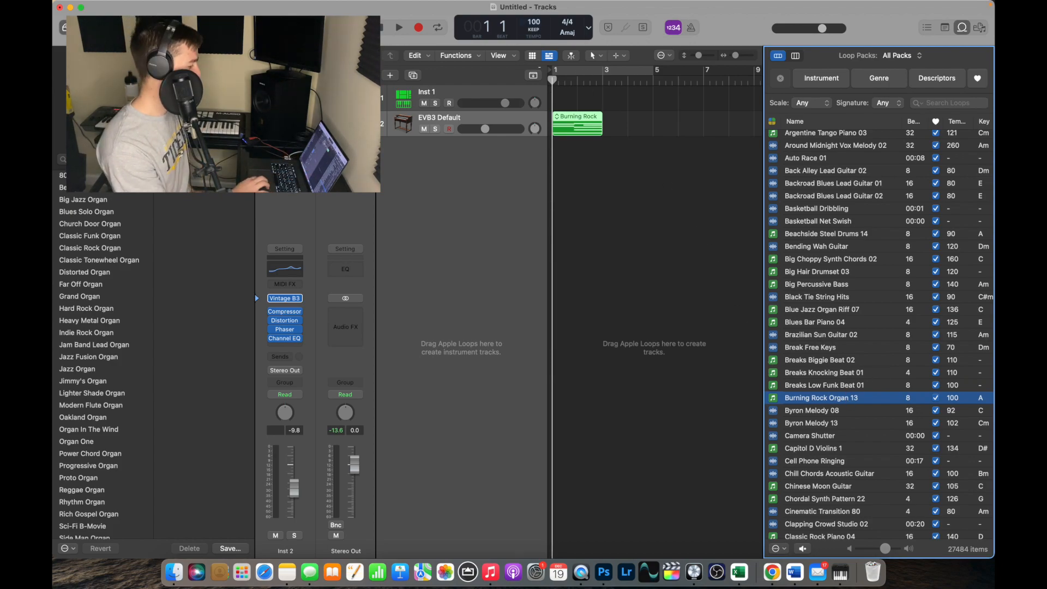
Select the first instrument track and audition the Burning Rock Organ 13 loop again.
click(443, 96)
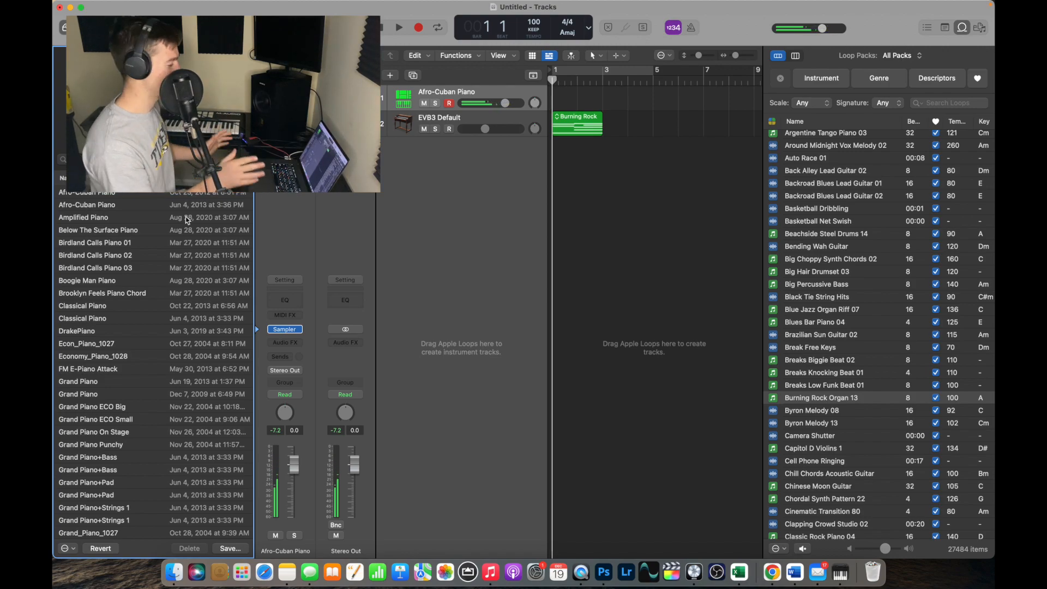
click(875, 399)
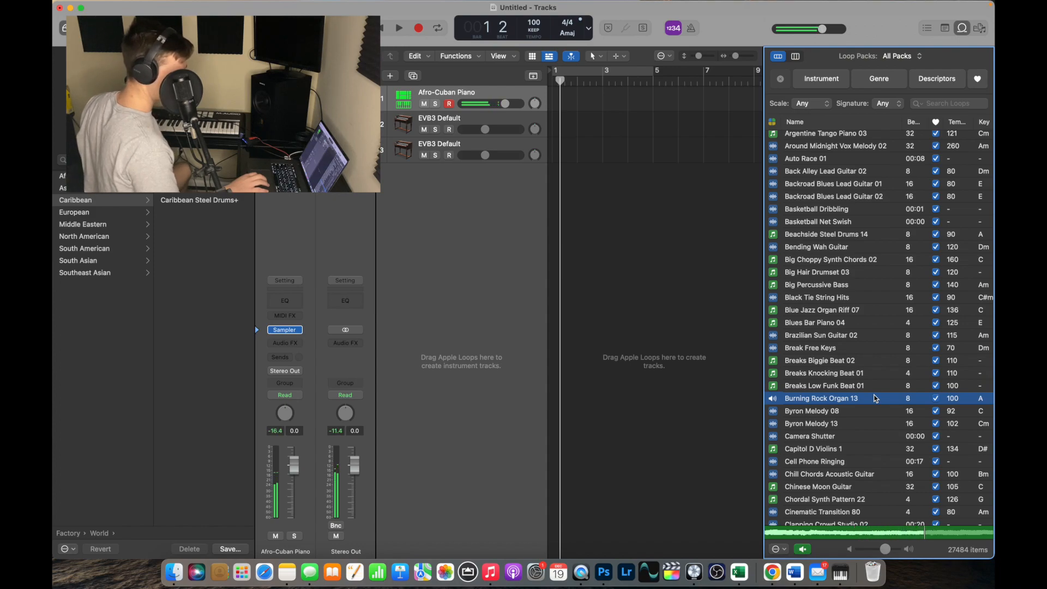
click(875, 398)
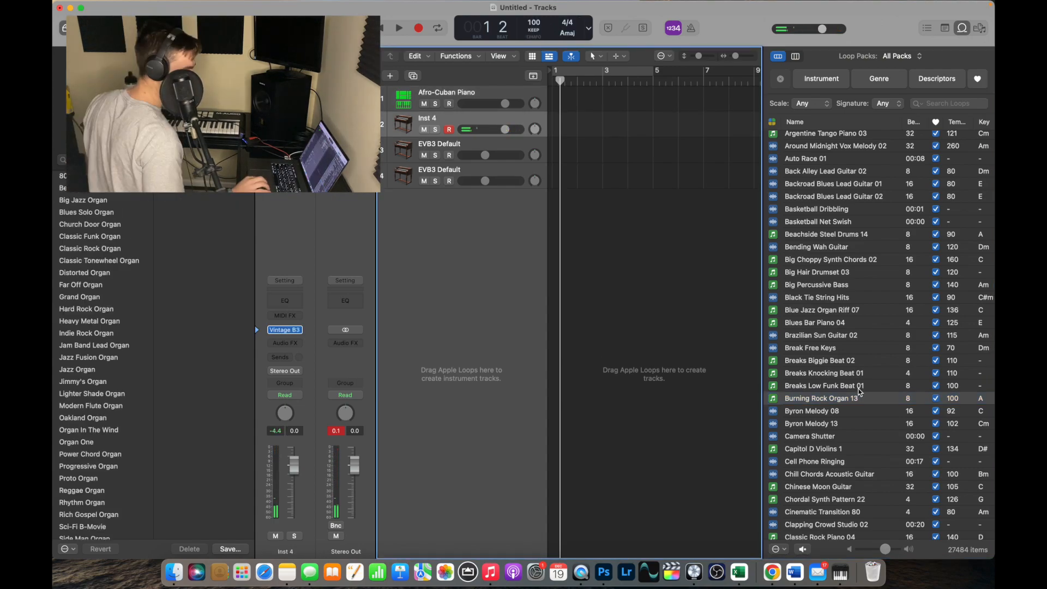
click(861, 404)
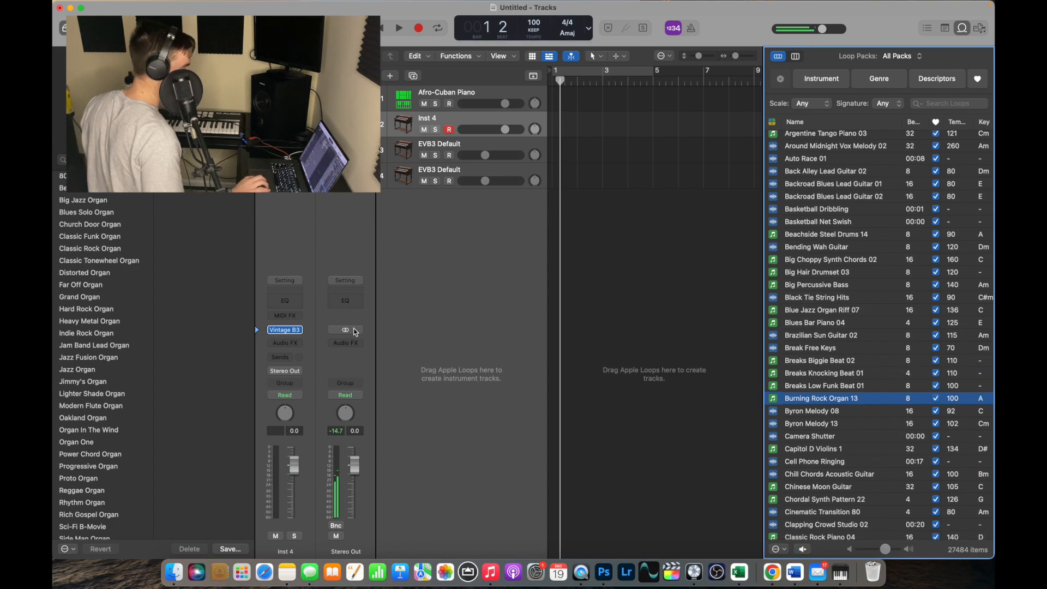
Add a Distortion effect to the Inst 4 organ track with 8.5 dB drive, 20000 Hz tone and -7.0 dB output.
click(299, 343)
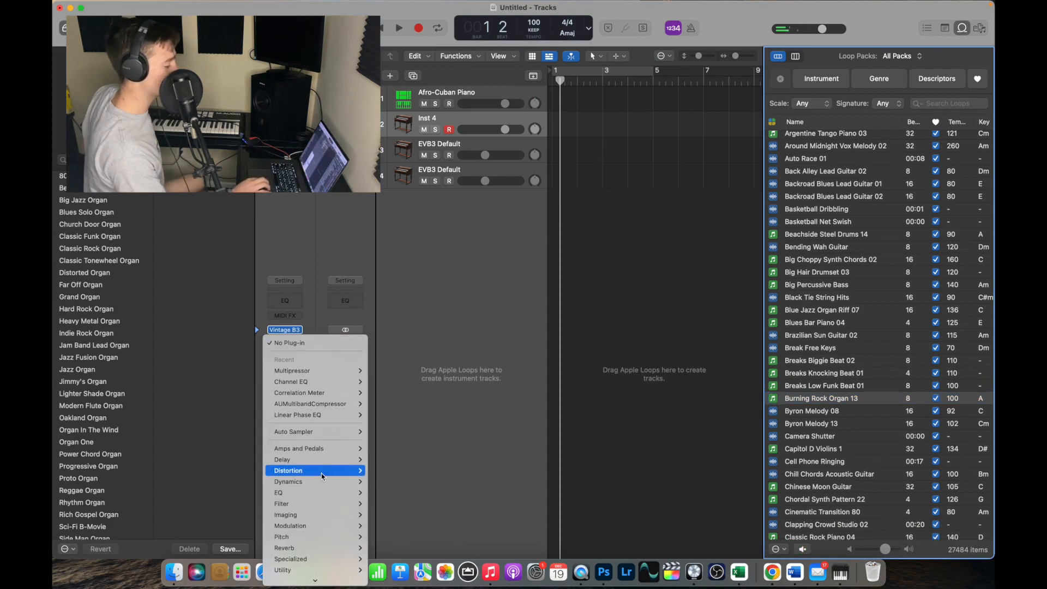
mouse_move(350, 476)
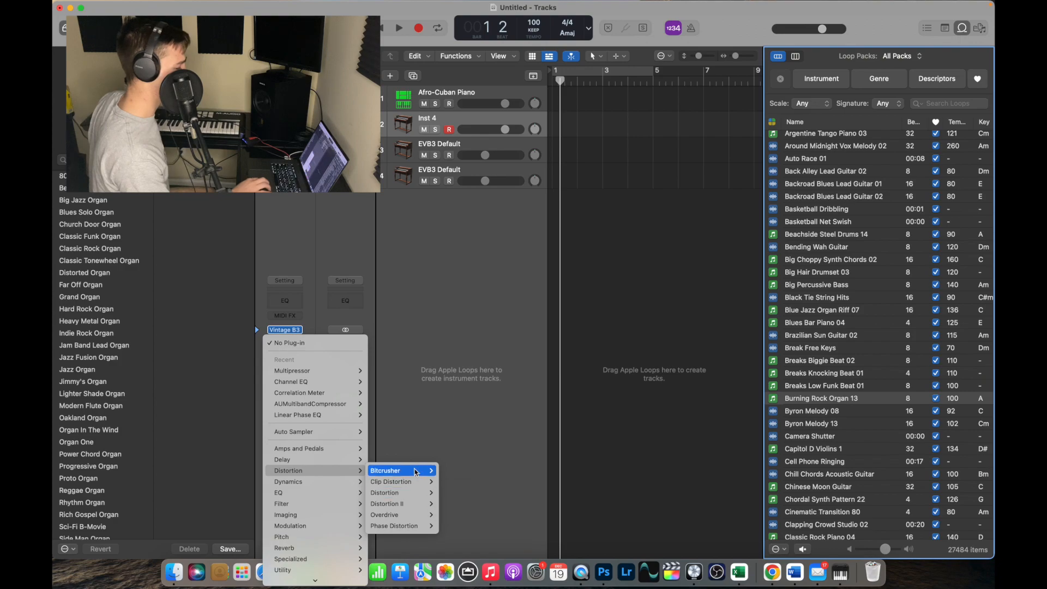
click(423, 493)
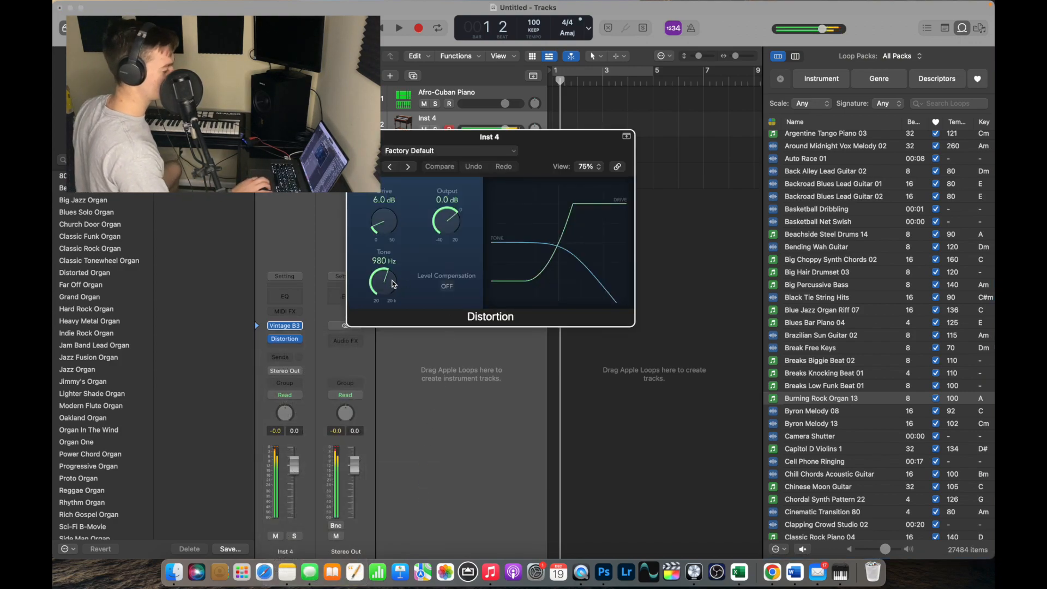
drag(393, 293, 380, 194)
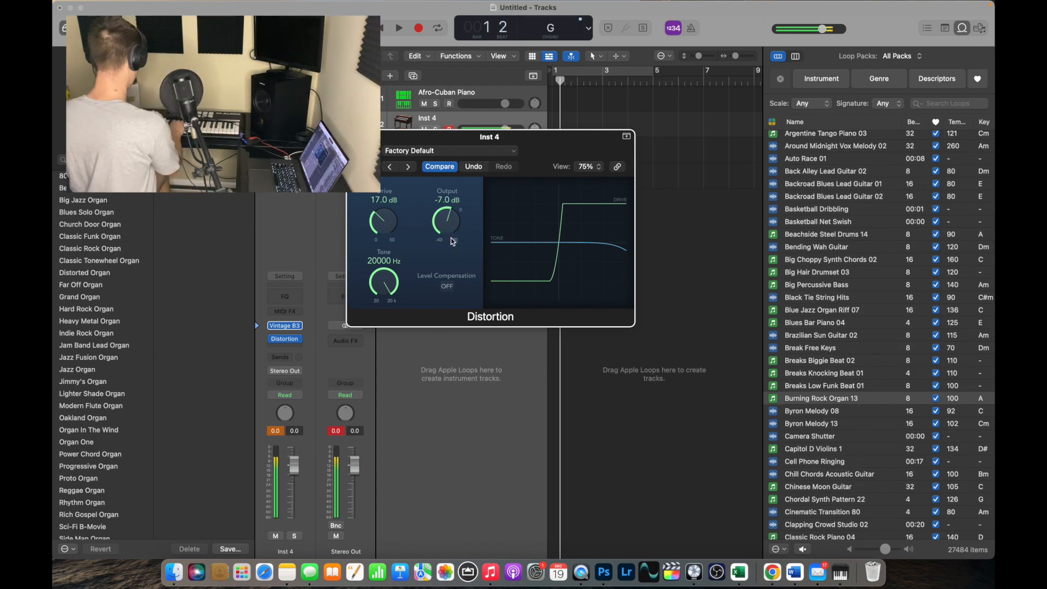
drag(386, 226, 387, 238)
drag(388, 237, 389, 256)
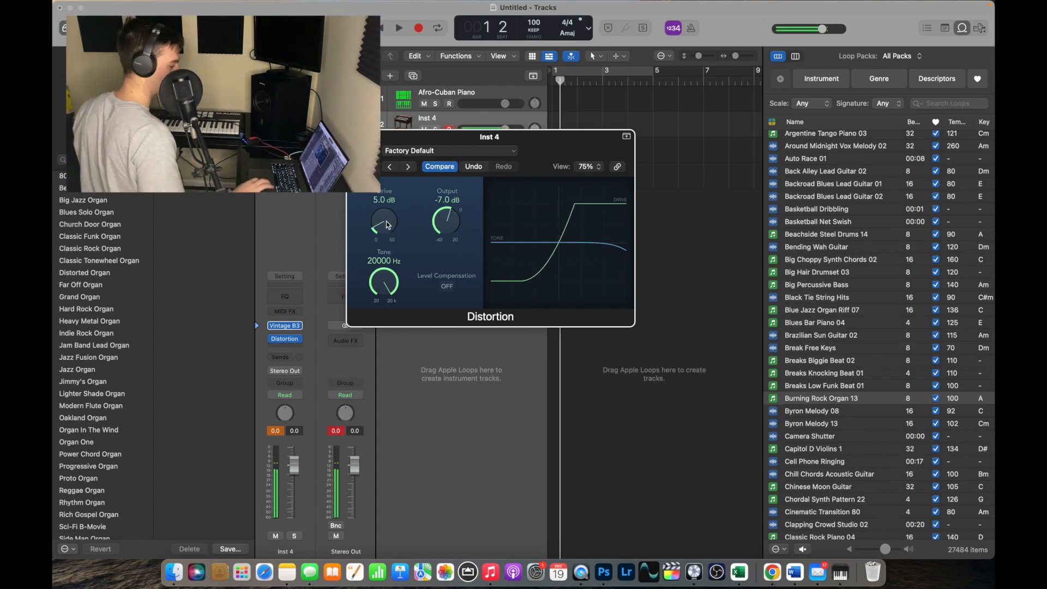
drag(388, 222, 389, 214)
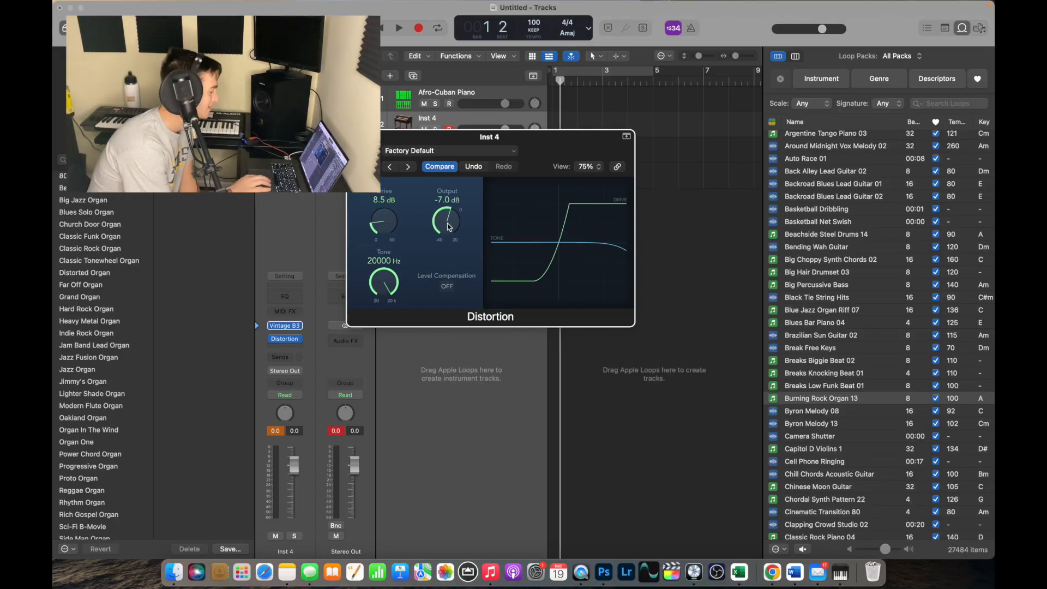
click(354, 137)
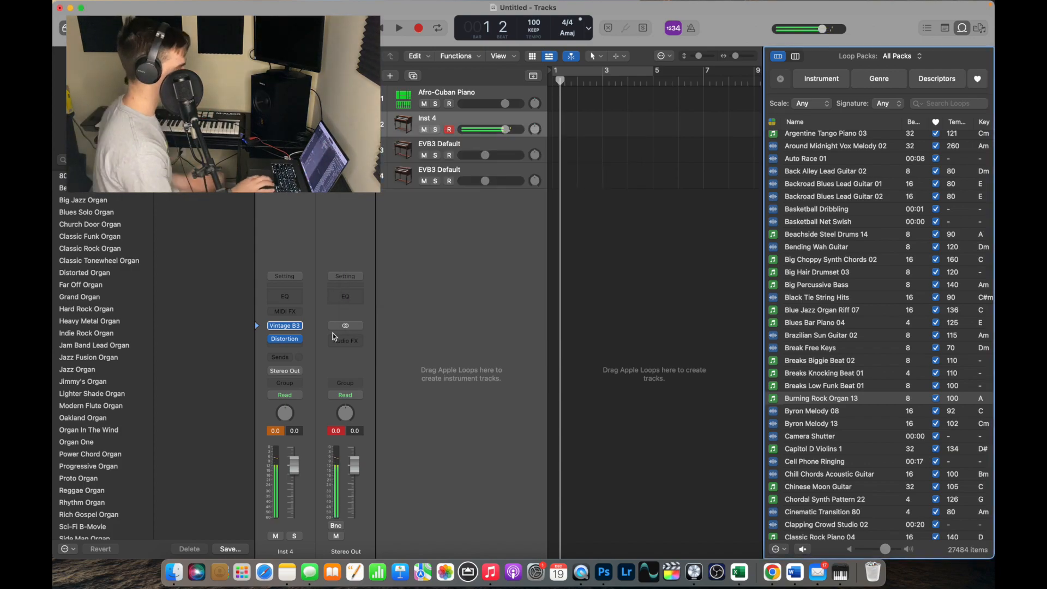
Add a Bitcrusher to the Inst 4 track with 17.5 dB drive, 15 bit resolution and 44.90% mix, and hide the library.
click(284, 347)
mouse_move(300, 473)
click(422, 473)
drag(377, 271, 385, 226)
drag(430, 268, 439, 232)
drag(502, 276, 492, 245)
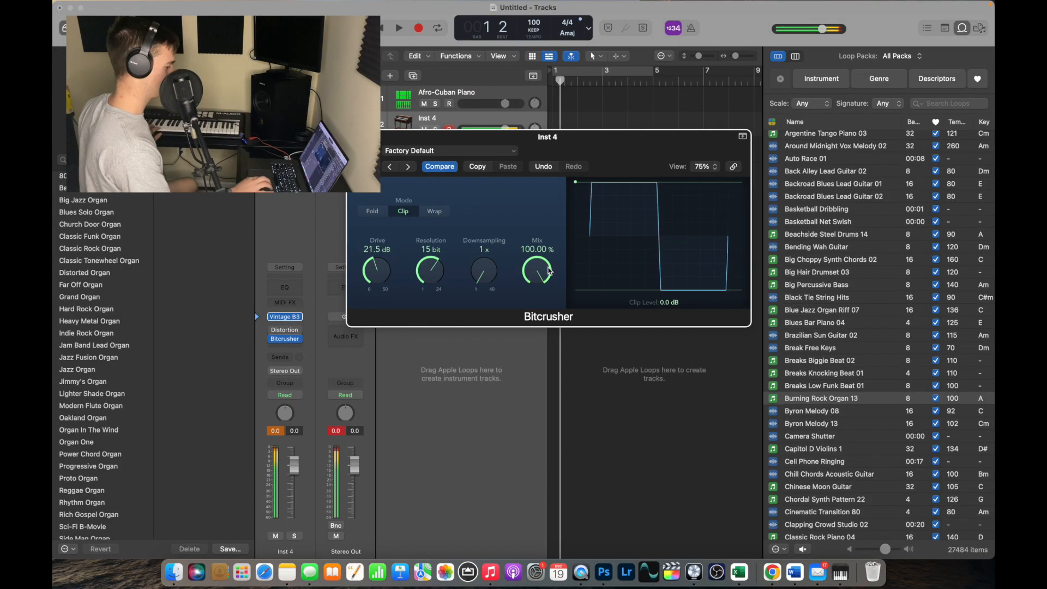
drag(549, 271, 548, 294)
drag(377, 272, 378, 287)
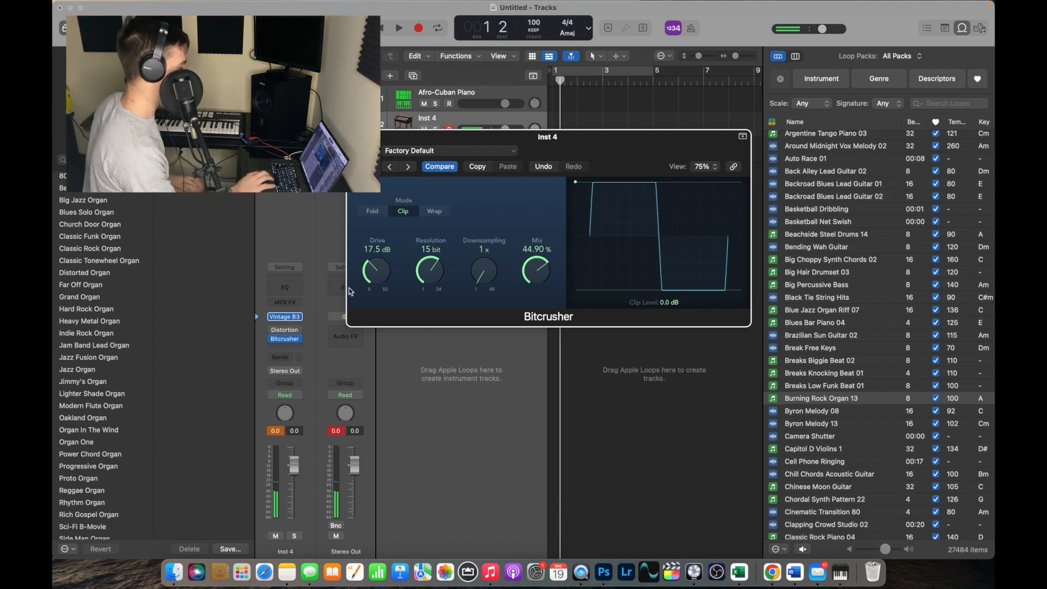
key(super+w)
key(y)
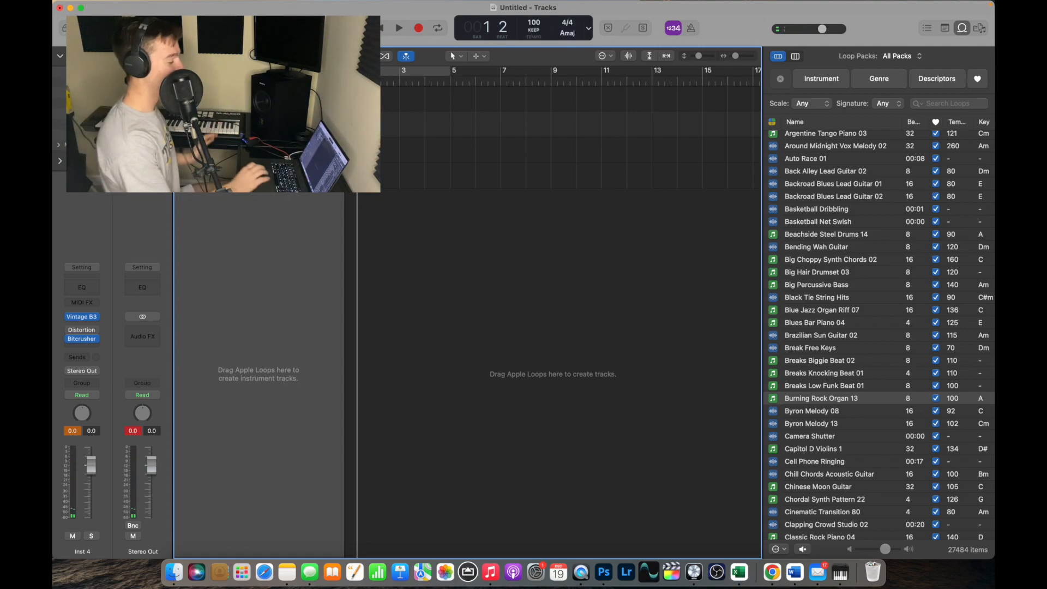
Set the project tempo to 165 BPM and record an eight-bar organ part on the Inst 4 track.
key(Return)
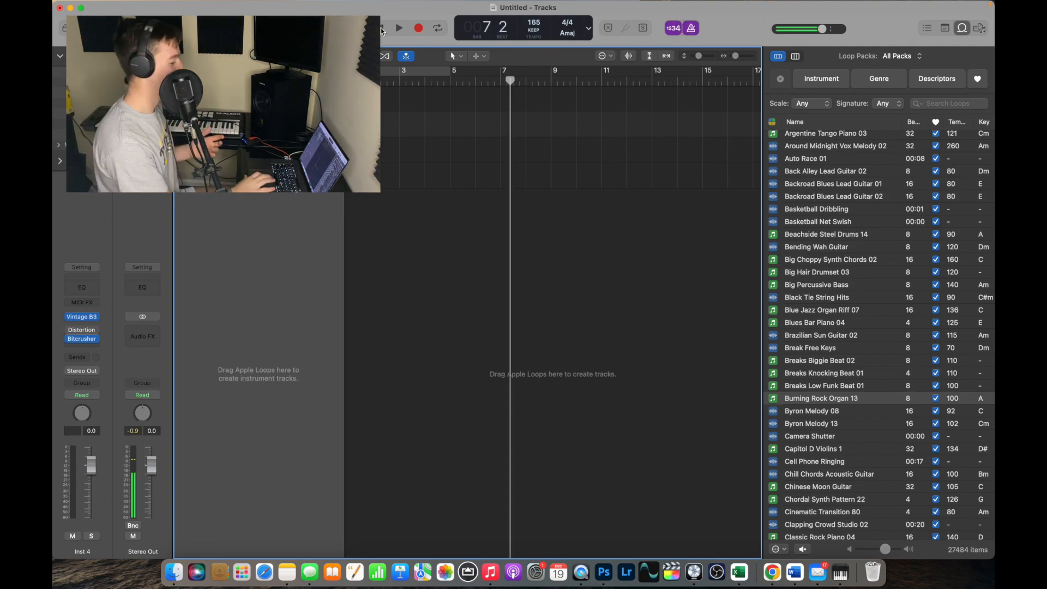
key(space)
click(420, 34)
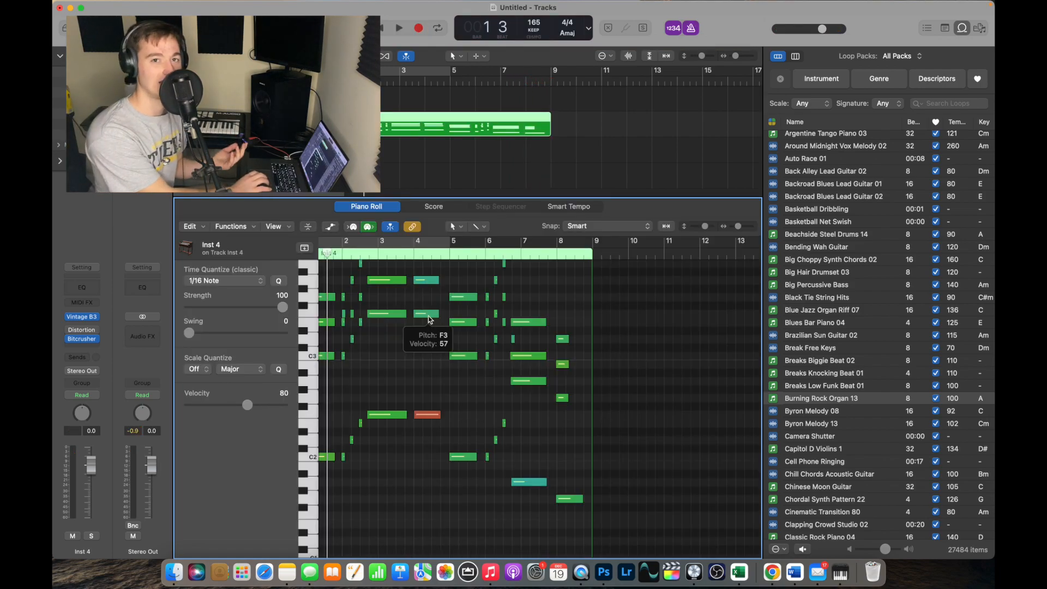
Quantize all notes of the recorded Inst 4 region to 1/8 Note.
scroll(600, 518, left, 2)
drag(600, 514, 322, 260)
scroll(399, 456, up, 5)
scroll(399, 456, down, 5)
click(252, 281)
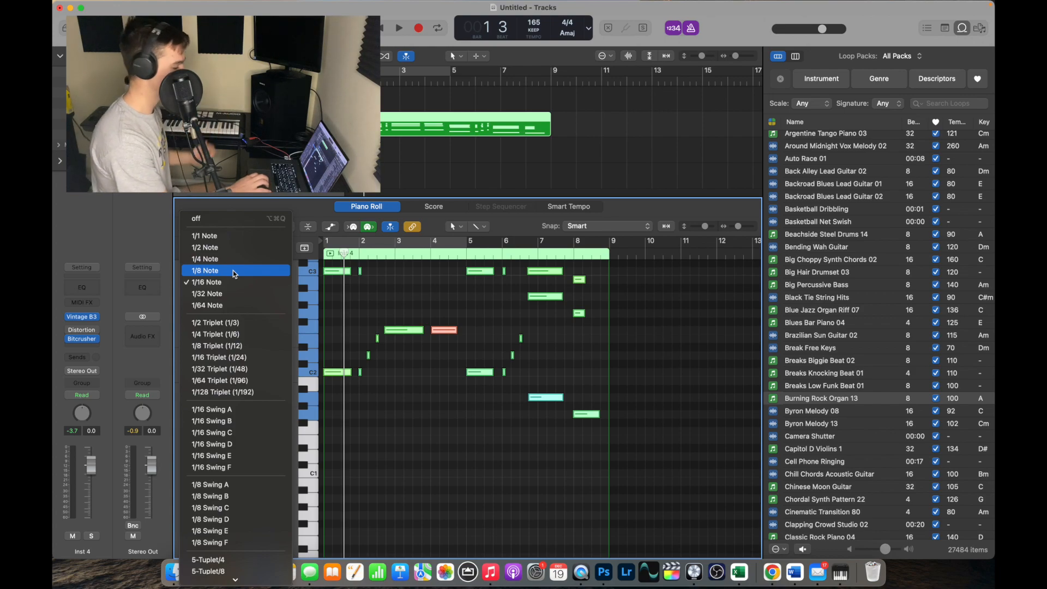
click(233, 270)
click(382, 32)
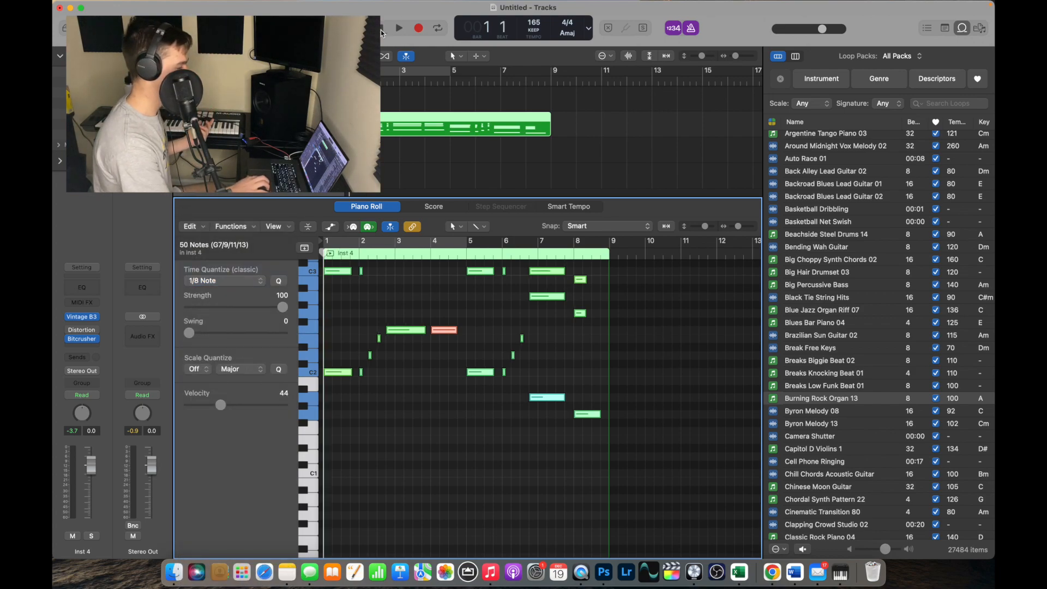
click(451, 400)
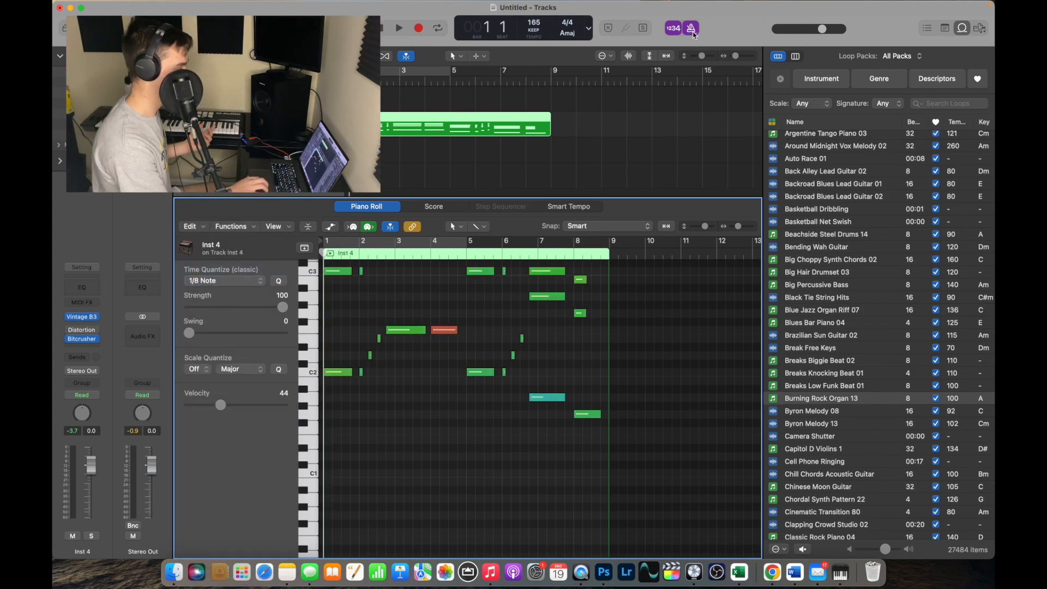
Play back the organ recording and extend the three upper chord notes at bar 8 to the bar's third beat.
click(383, 31)
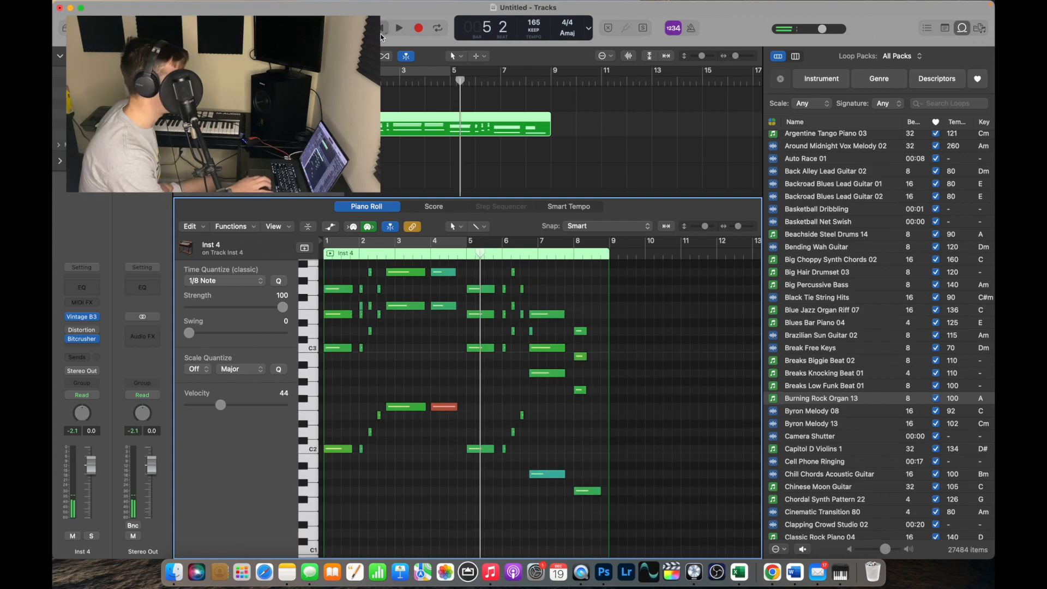
click(382, 31)
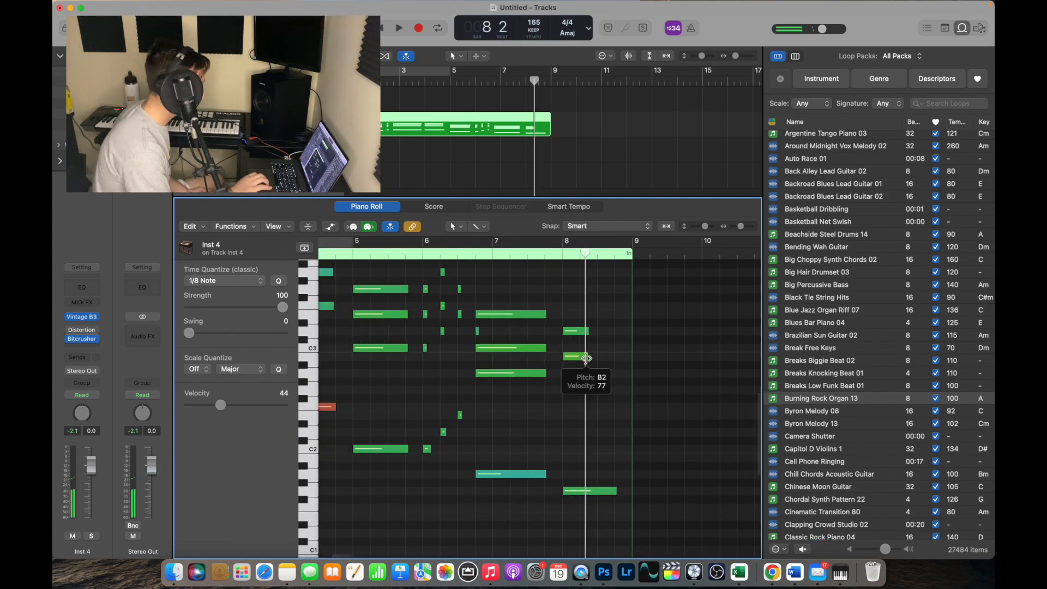
scroll(586, 358, up, 5)
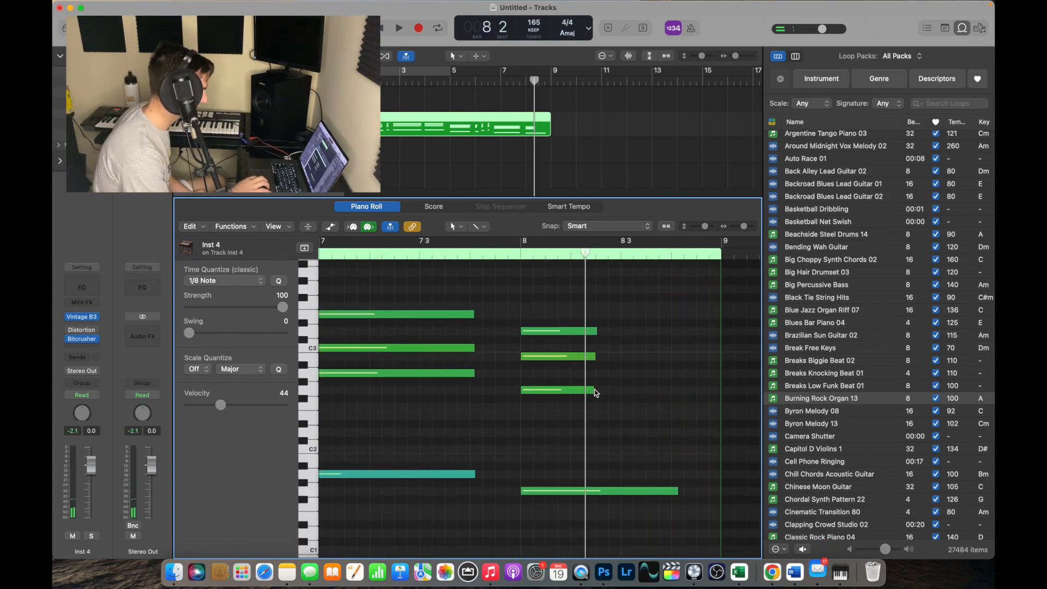
drag(591, 390, 604, 440)
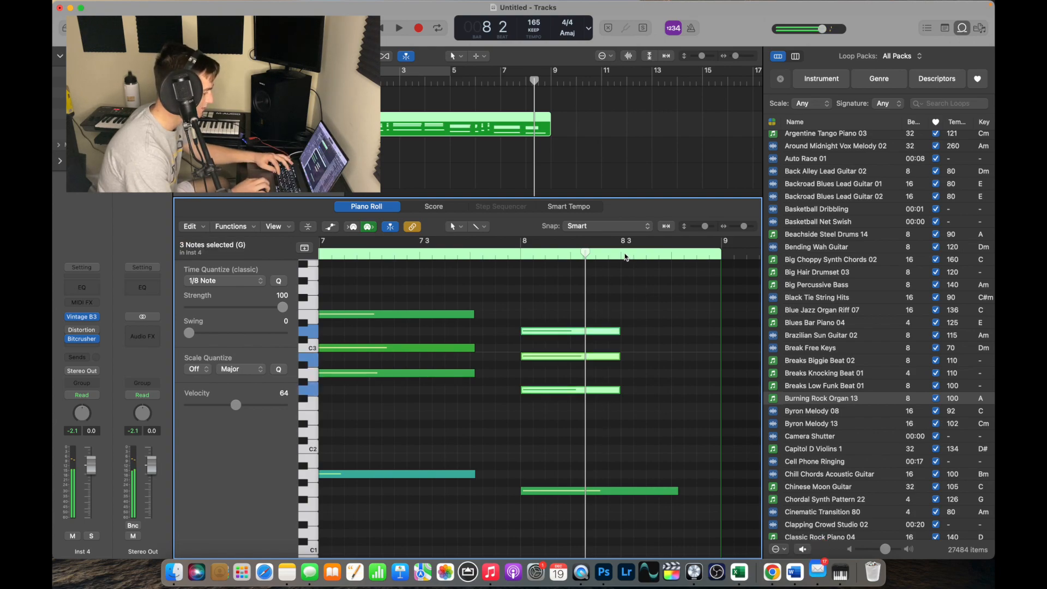
Repeat the three upper bar 8 chord notes from beat 3 and raise the lowest copied note by an octave.
key(super+r)
click(603, 384)
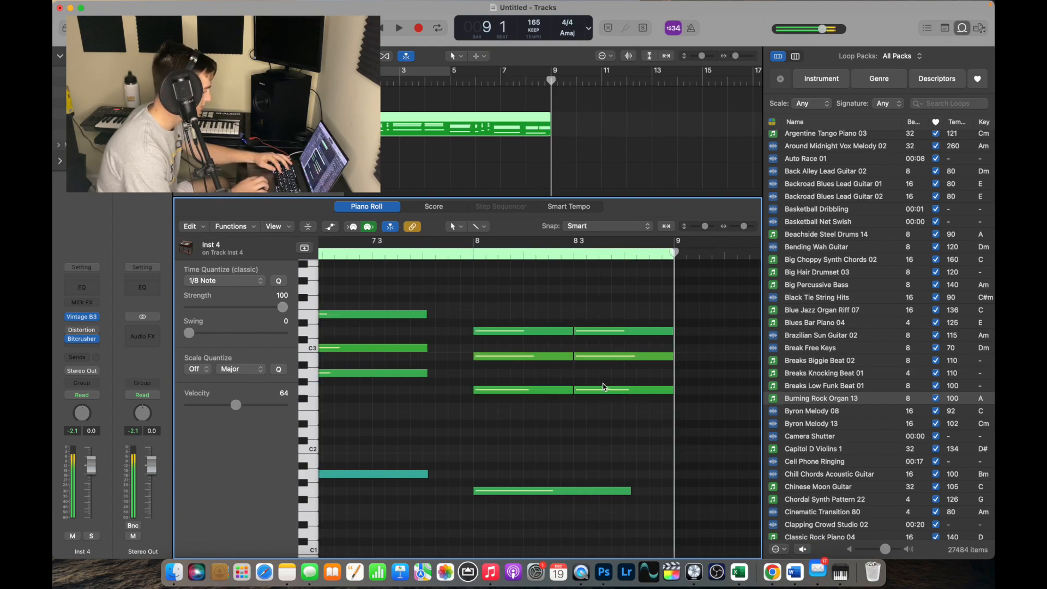
drag(607, 395, 610, 295)
click(525, 80)
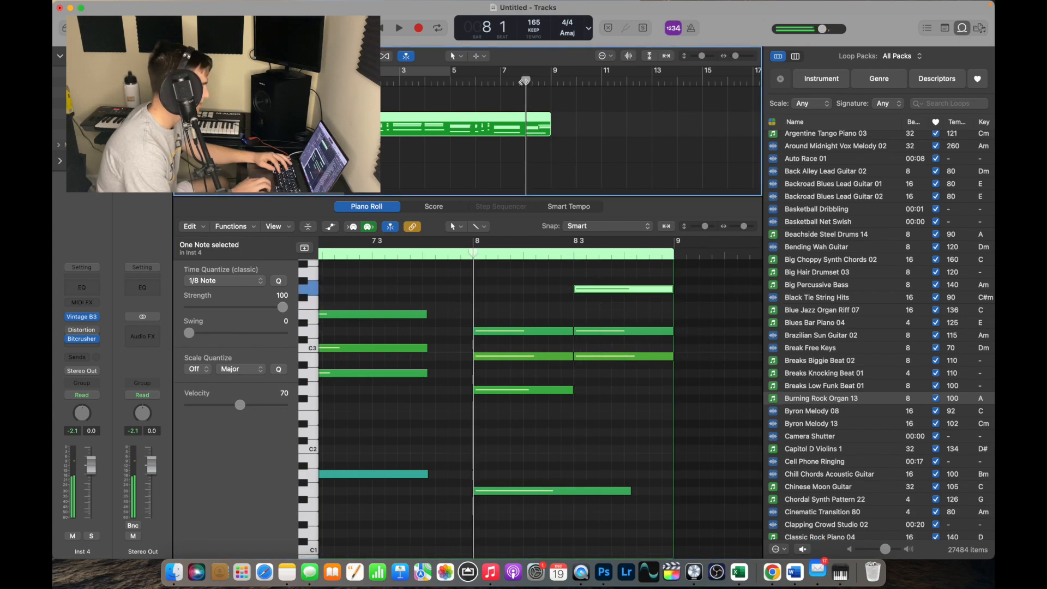
click(400, 29)
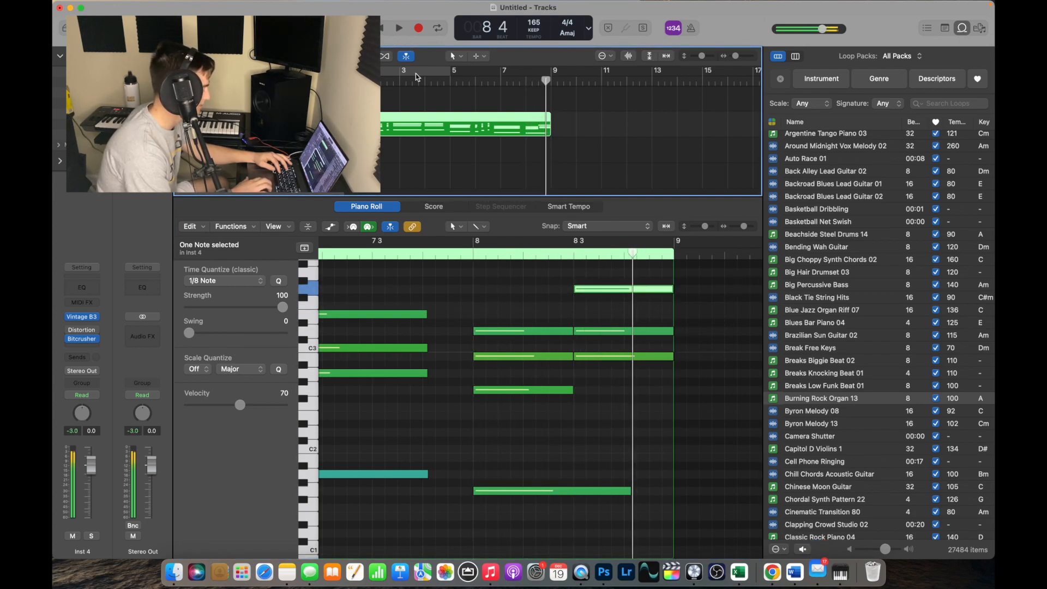
Shorten the three upper chord notes at bar 8 so they end just before beat 3, and play back the ending.
click(563, 406)
drag(563, 406, 563, 332)
click(524, 80)
click(403, 31)
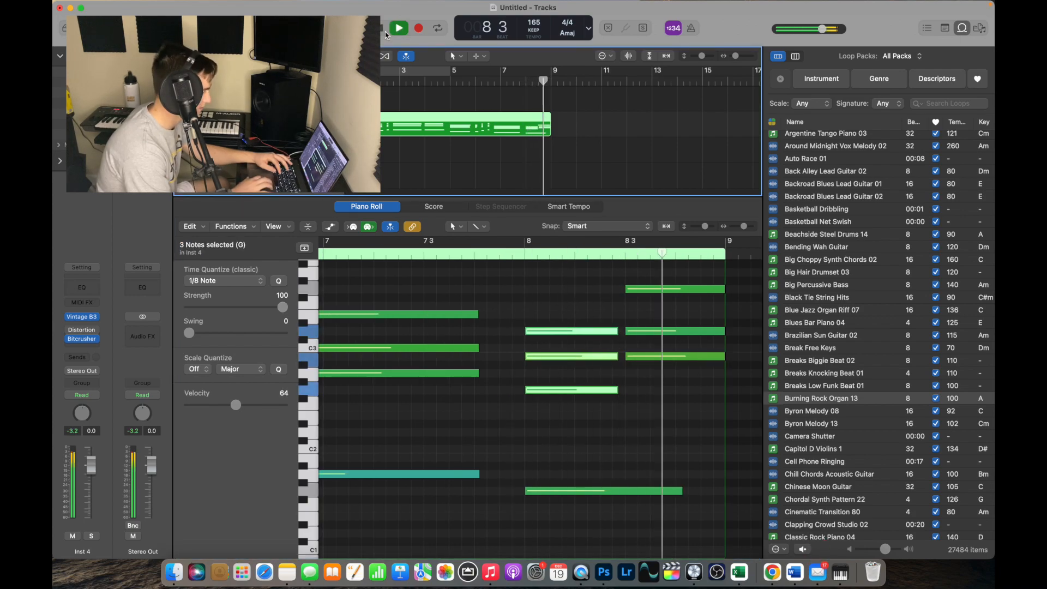
click(403, 32)
scroll(528, 327, up, 2)
key(e)
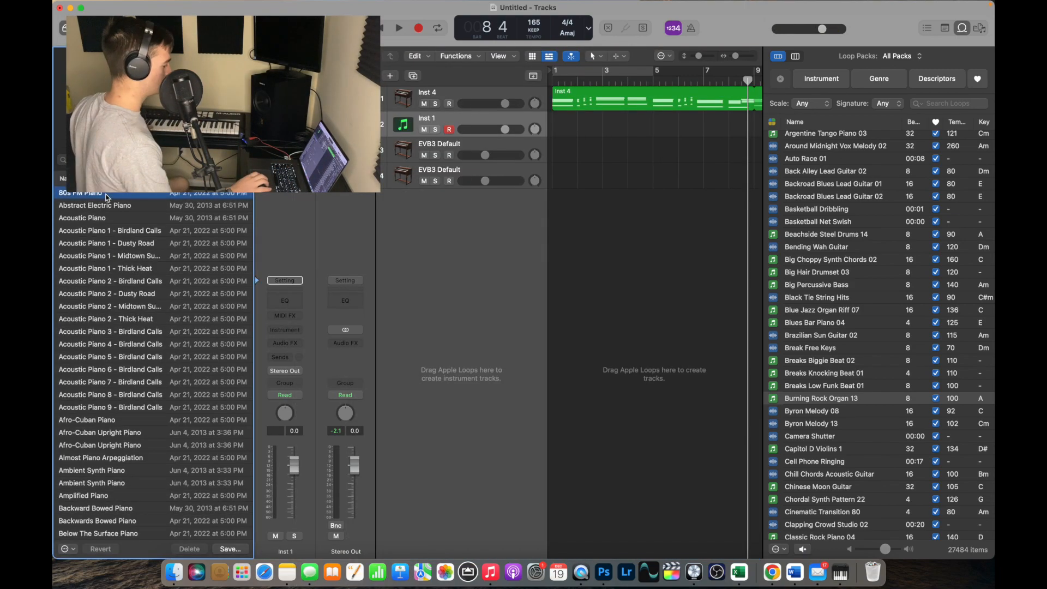
Audition piano patches for the Inst 1 track and load Ghost Piano.
click(116, 230)
scroll(116, 237, down, 5)
click(100, 365)
scroll(103, 371, down, 1)
click(109, 411)
click(106, 400)
scroll(112, 415, down, 2)
click(116, 455)
scroll(116, 455, down, 15)
click(103, 456)
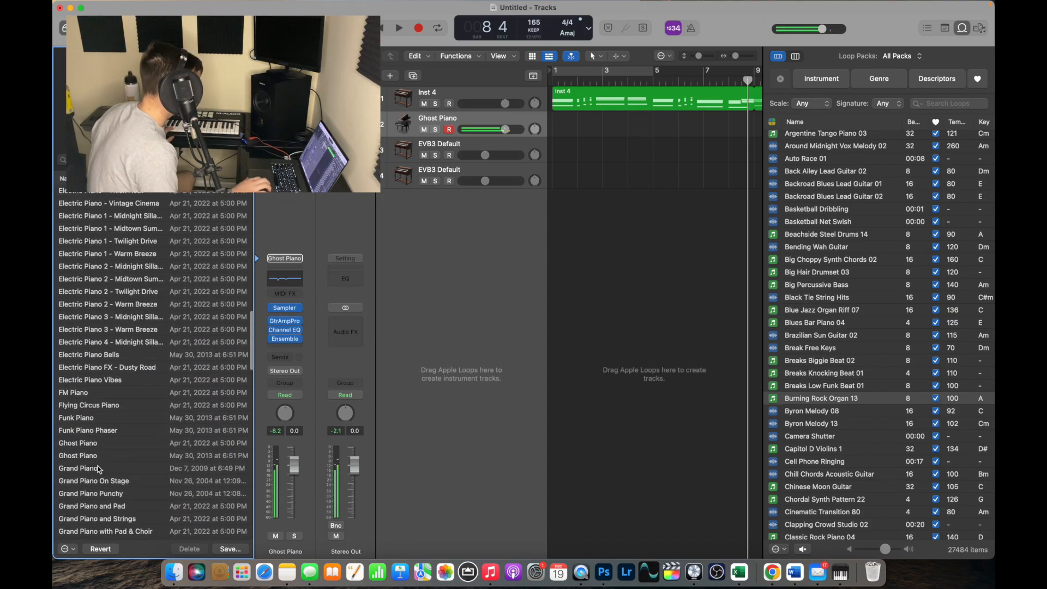
scroll(102, 488, down, 2)
Lower the Inst 4 track's volume slightly during playback and record a piano melody on the Ghost Piano track.
click(382, 27)
click(399, 28)
drag(505, 104, 493, 103)
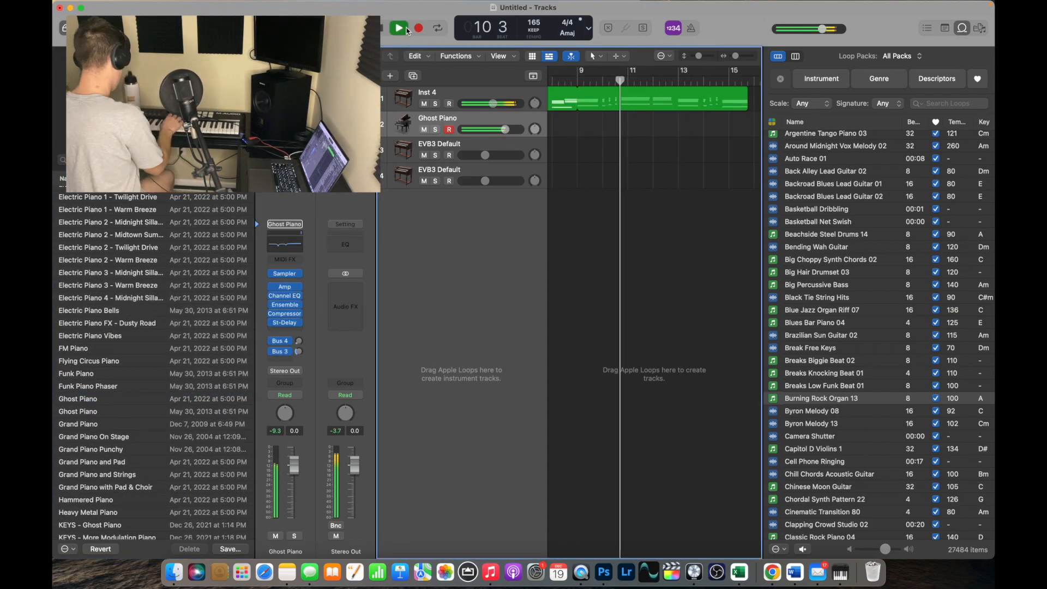
click(418, 28)
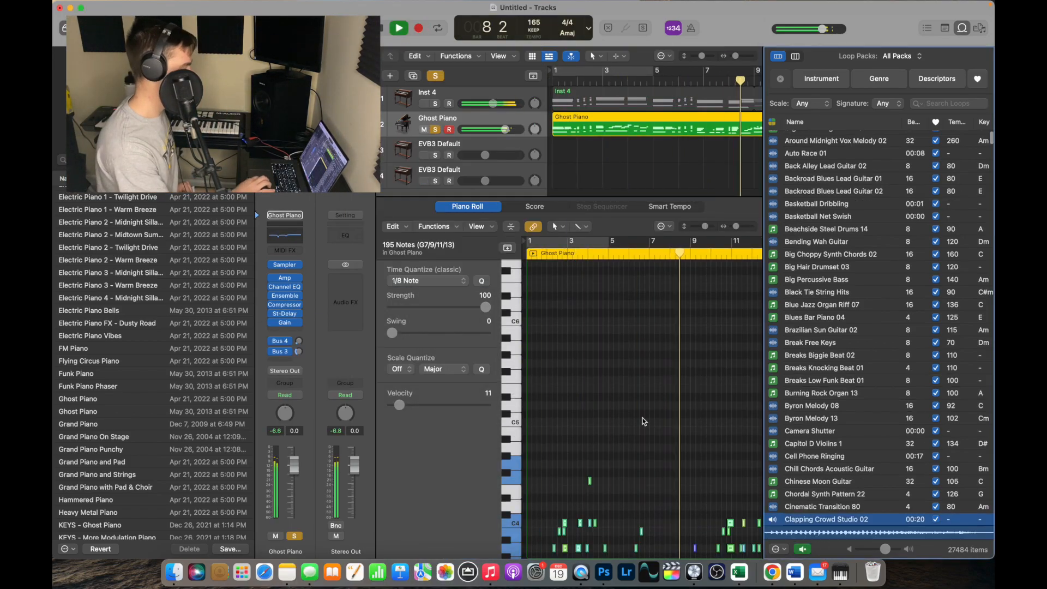
Review the recorded Ghost Piano notes during solo playback and toggle the preview of the Clapping Crowd Studio 02 loop.
scroll(642, 420, down, 8)
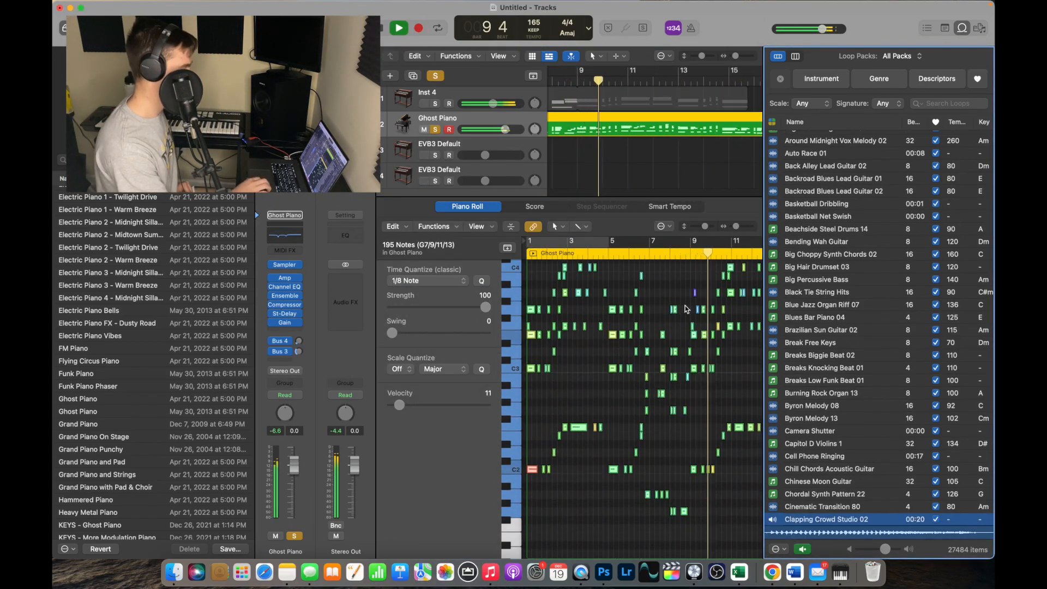
click(821, 522)
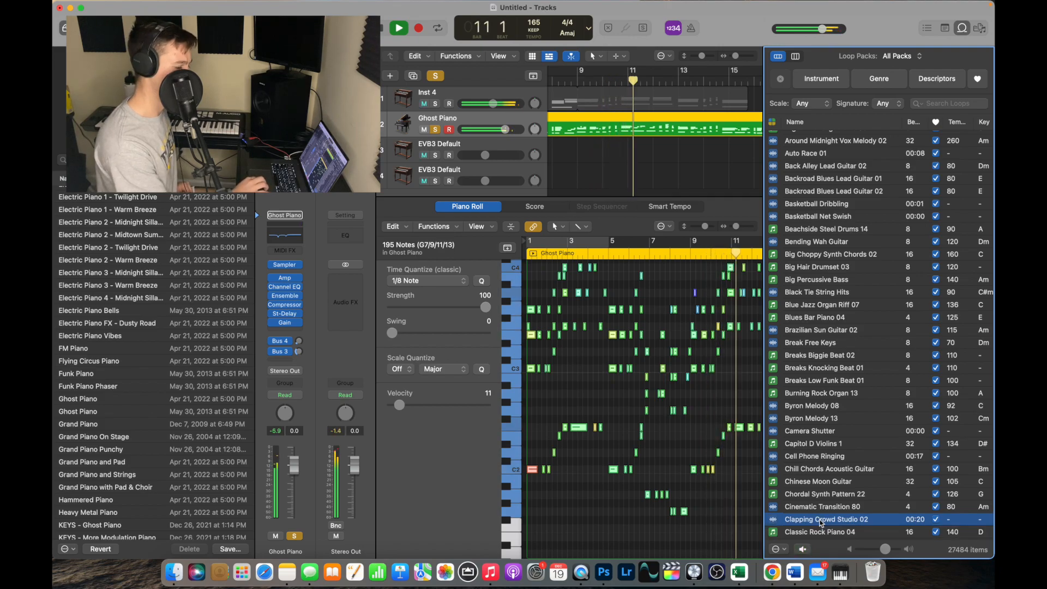
click(821, 522)
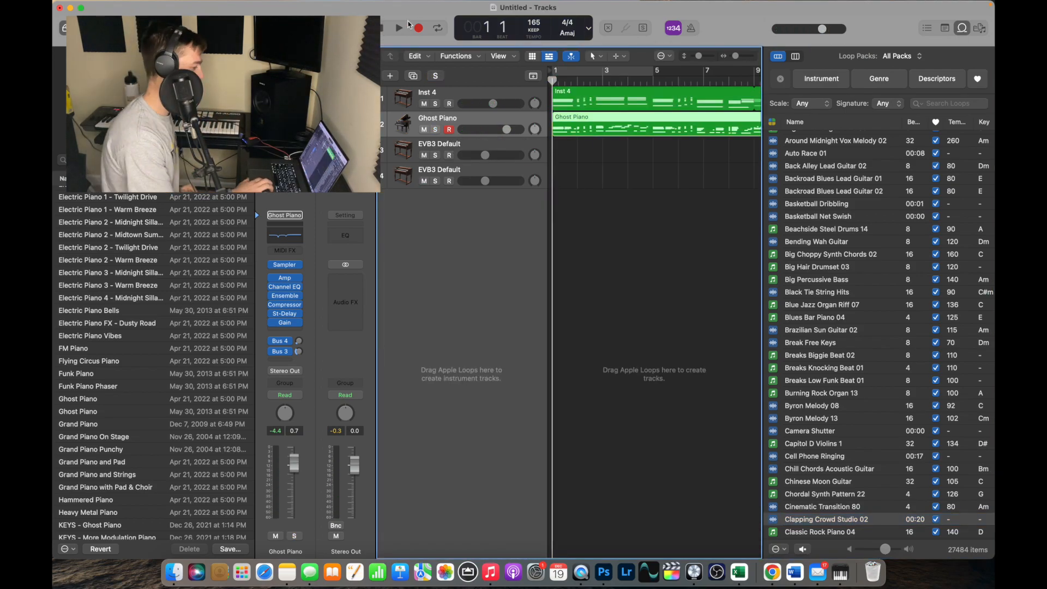
Play back the organ and piano arrangement from the beginning.
key(space)
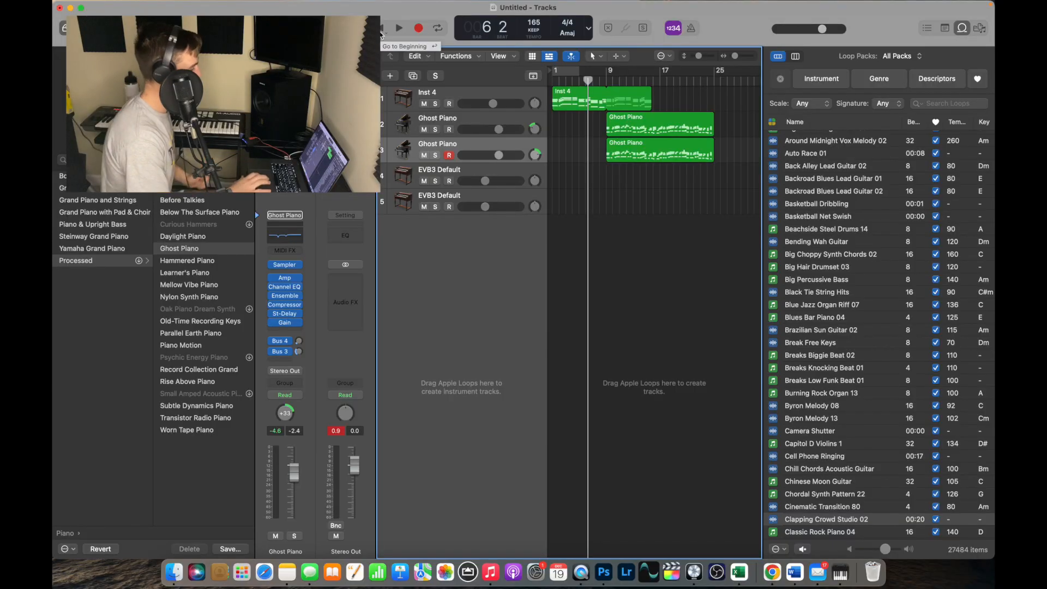
key(Return)
click(406, 31)
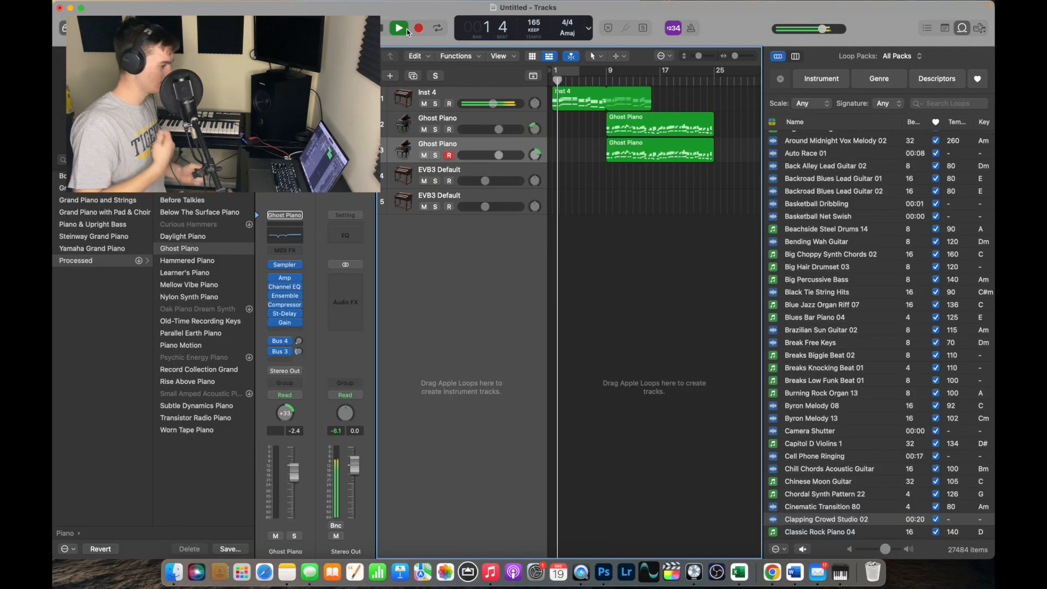
click(380, 30)
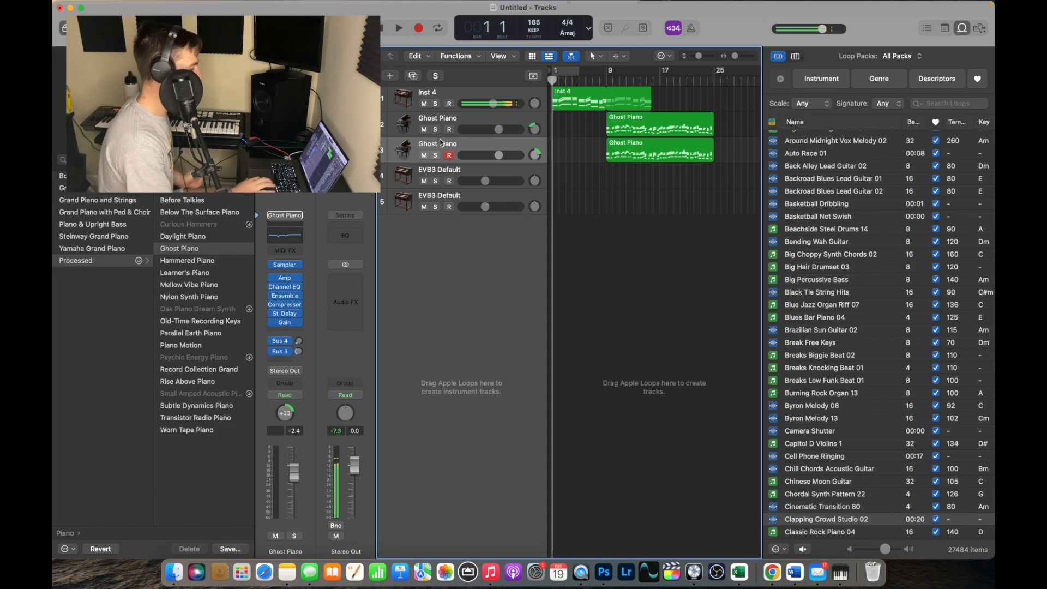
Create one software instrument track and load the synthesizer bass patch Heavy Sub Bass on it.
click(390, 76)
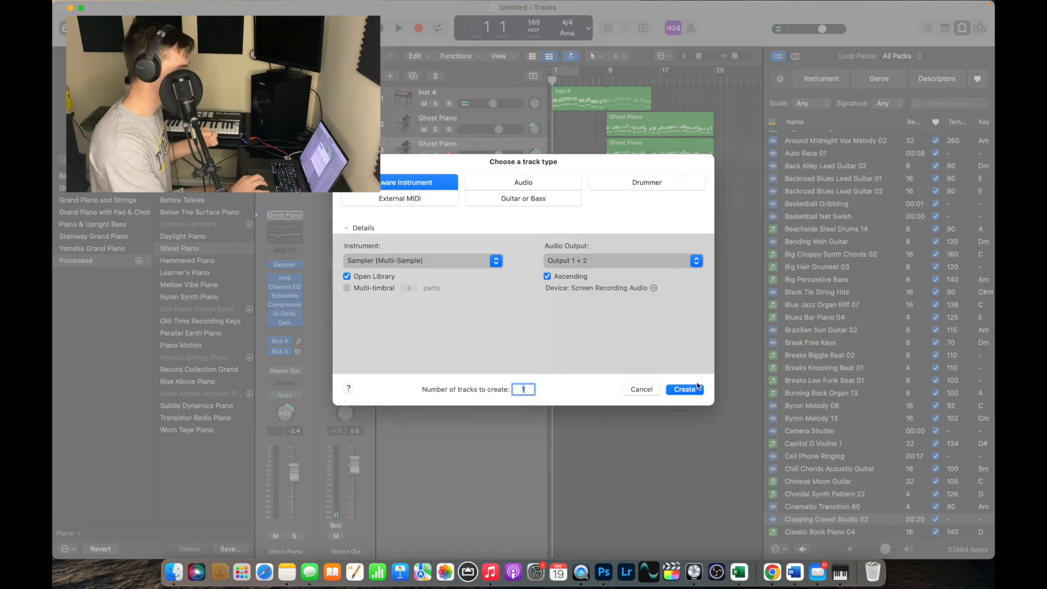
click(692, 388)
click(104, 333)
click(186, 188)
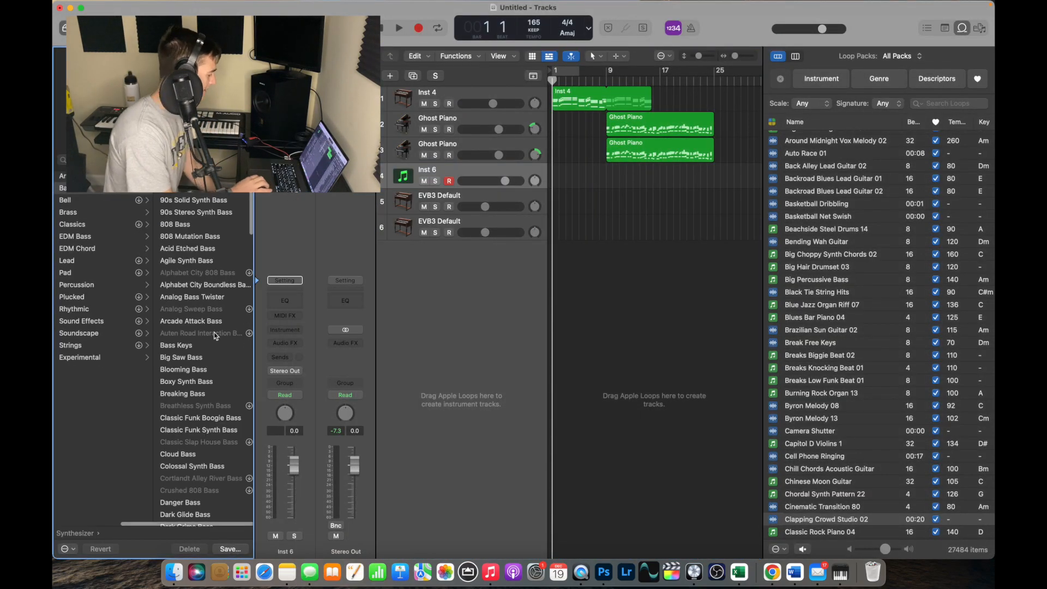
scroll(216, 336, down, 10)
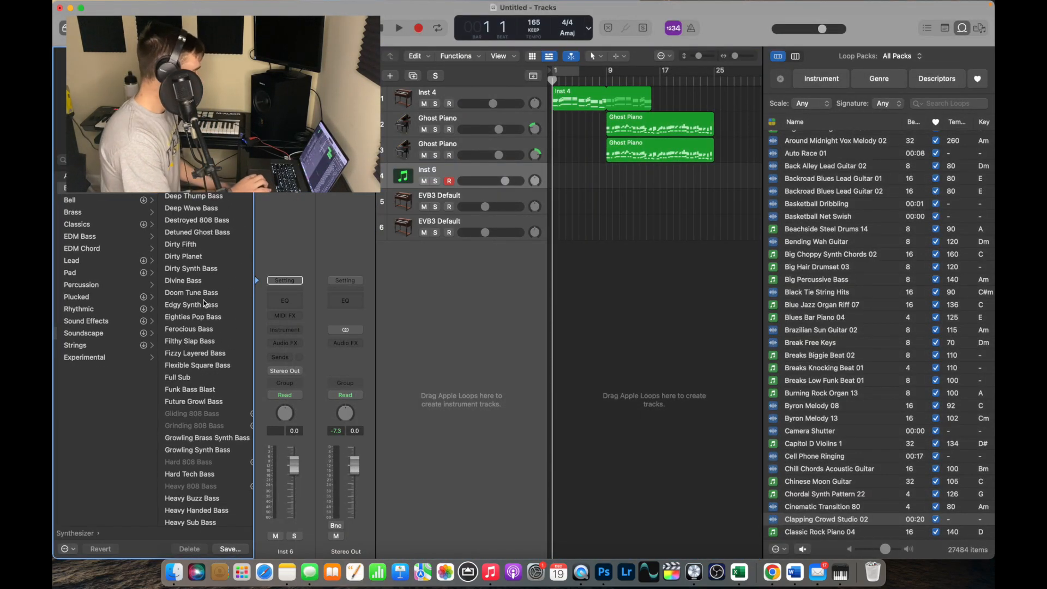
scroll(207, 338, down, 8)
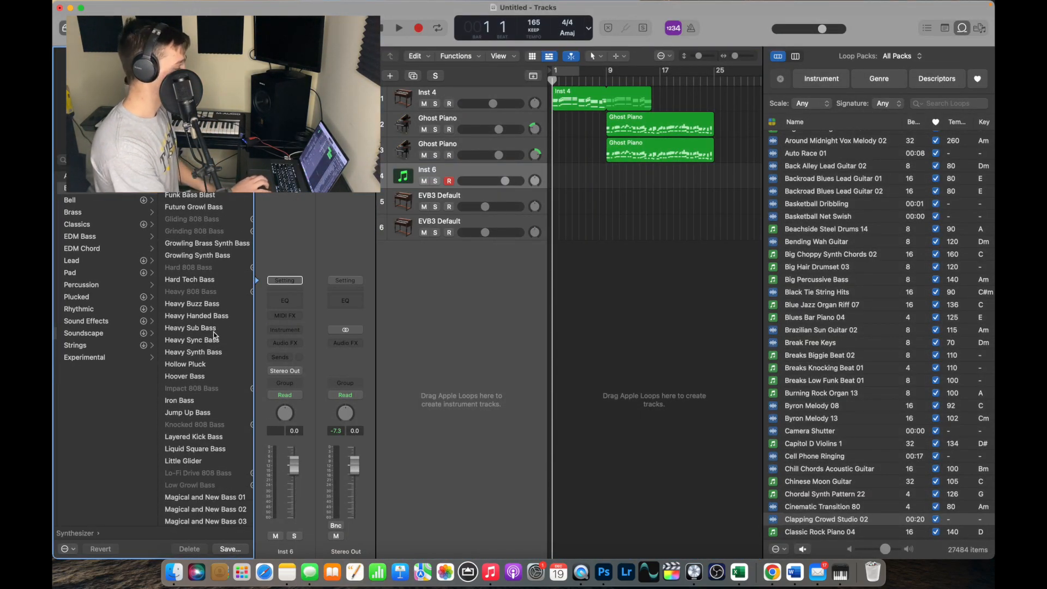
click(214, 333)
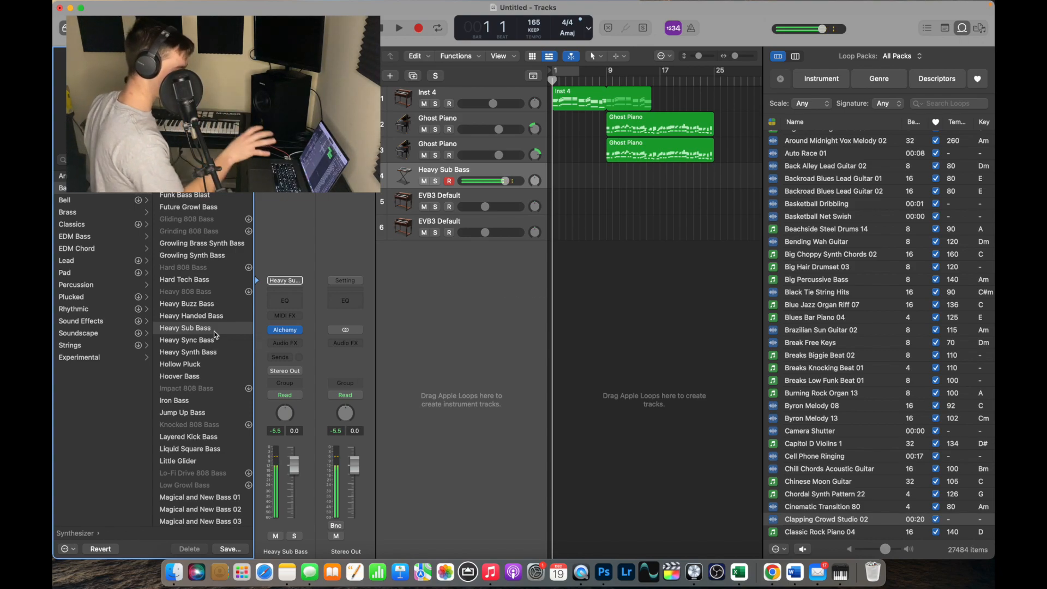
Add an Overdrive effect to the Heavy Sub Bass track with Drive at 10.75 dB and Tone at 1000 Hz.
click(295, 351)
mouse_move(327, 470)
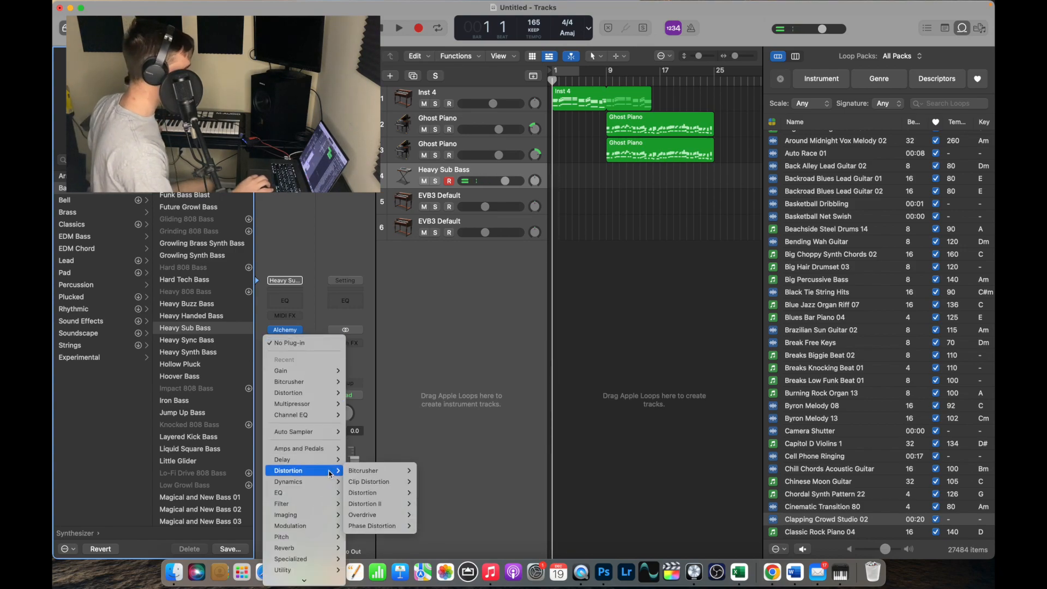
click(431, 521)
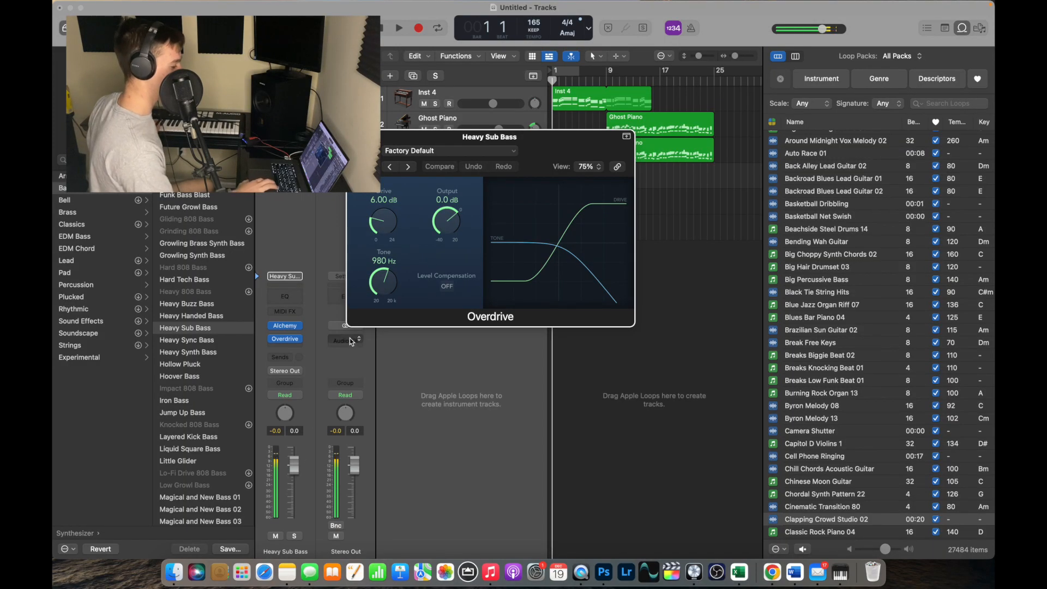
drag(380, 293, 381, 262)
drag(382, 221, 381, 191)
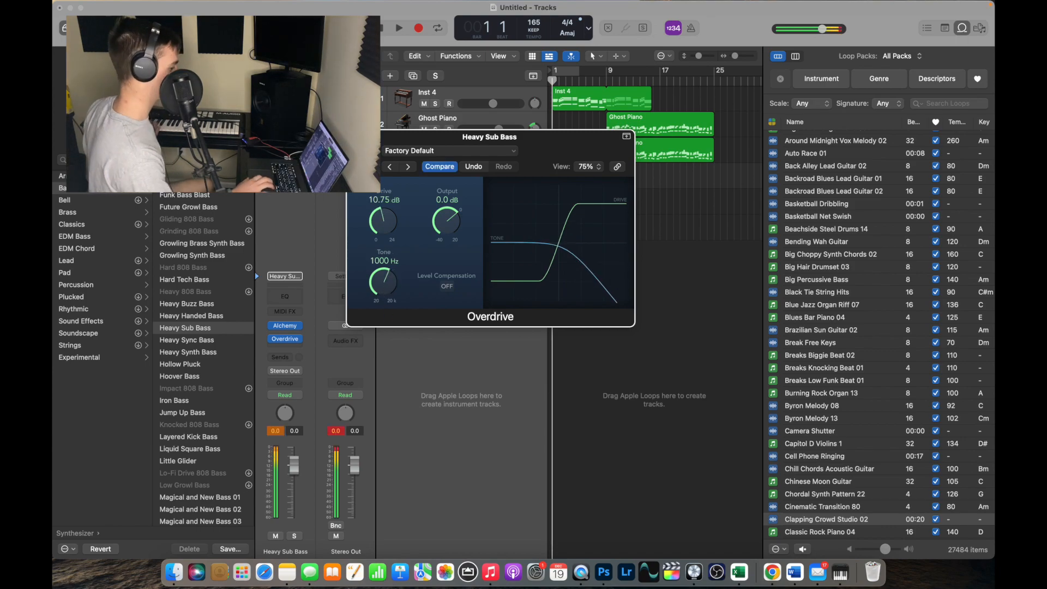
click(354, 137)
Add a Chorus effect after the Overdrive on the Heavy Sub Bass track and set its Mix to 64%.
click(298, 346)
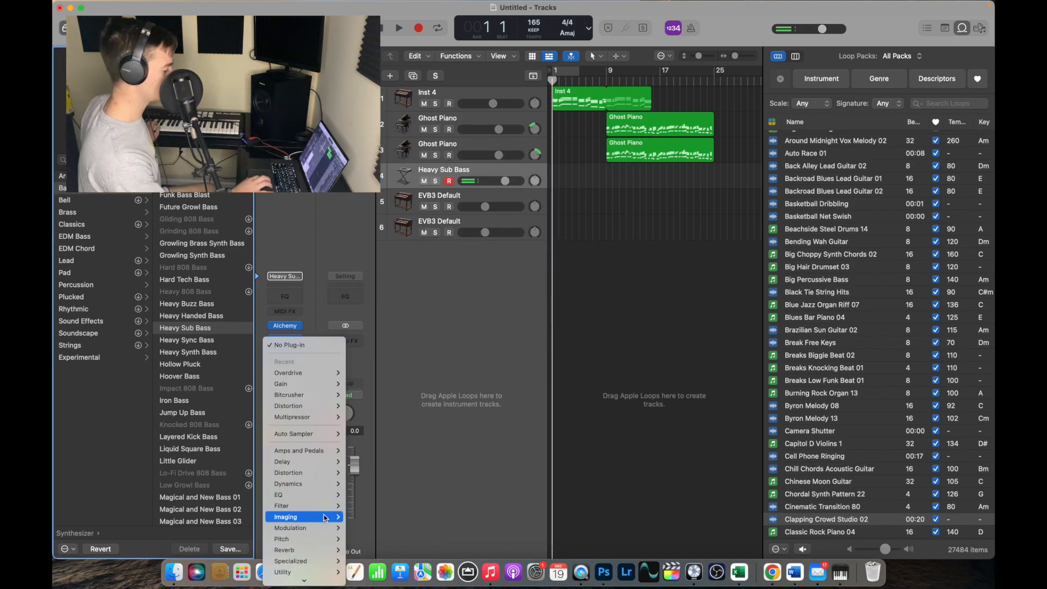
mouse_move(316, 528)
click(384, 478)
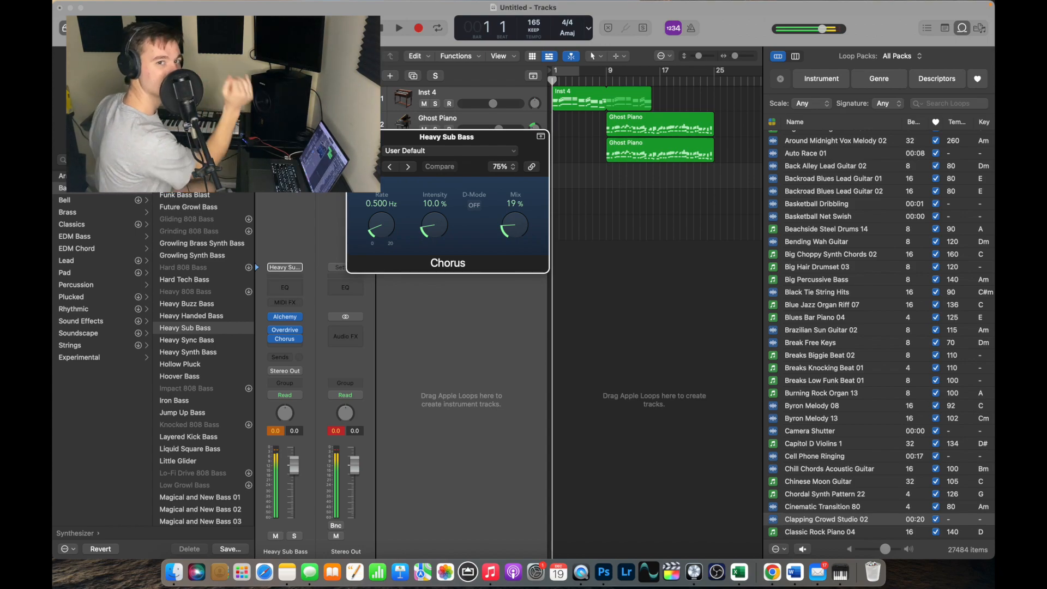
drag(512, 225, 516, 151)
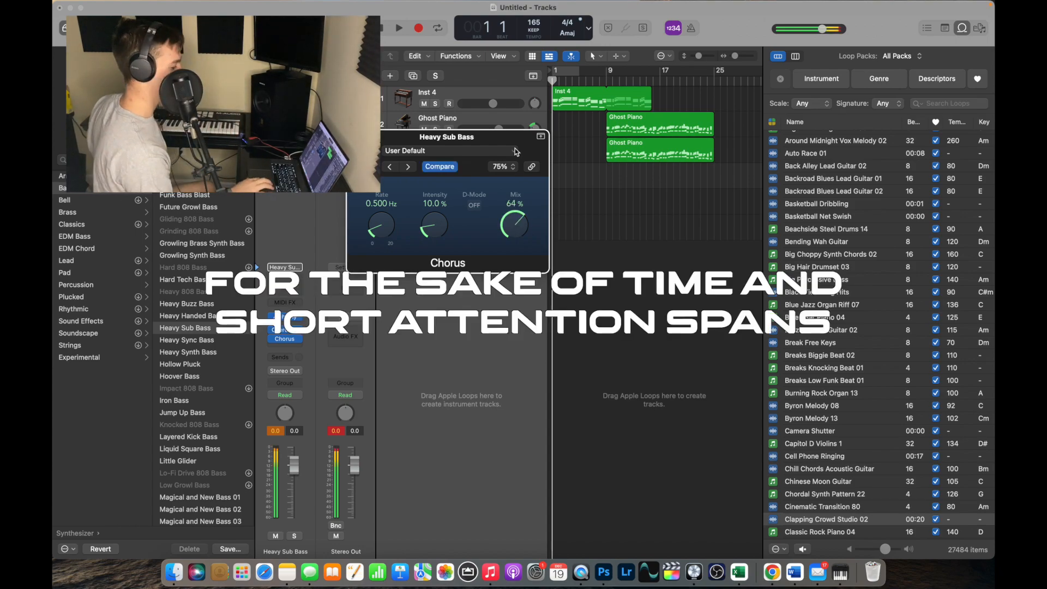
click(354, 137)
Record an eight-bar bass part on the Heavy Sub Bass track, deleting the first take and recording it again.
click(418, 27)
key(space)
drag(558, 184, 605, 184)
click(399, 30)
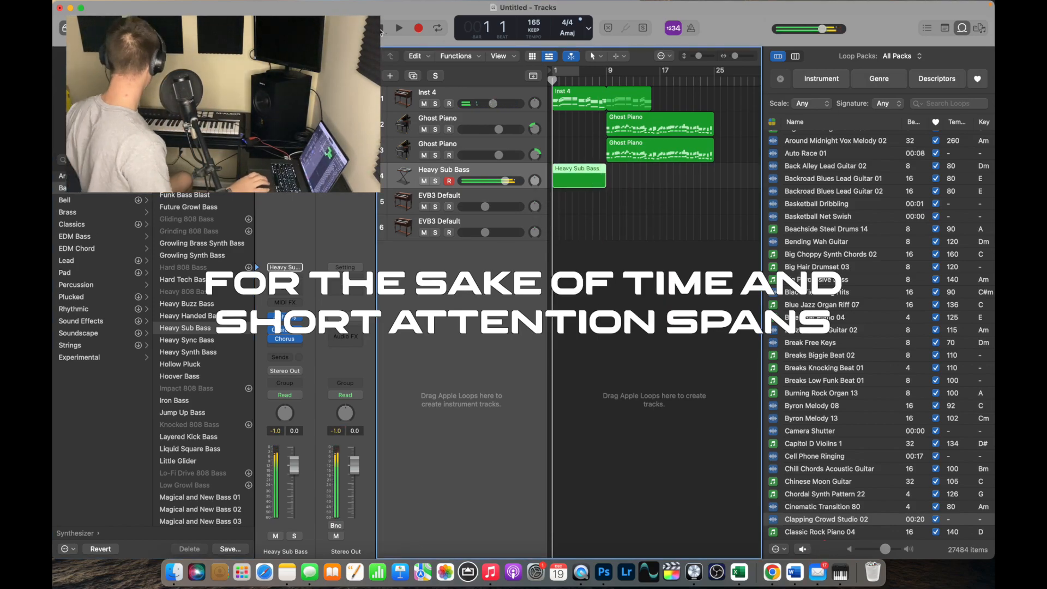
key(space)
key(BackSpace)
click(418, 28)
key(space)
key(space)
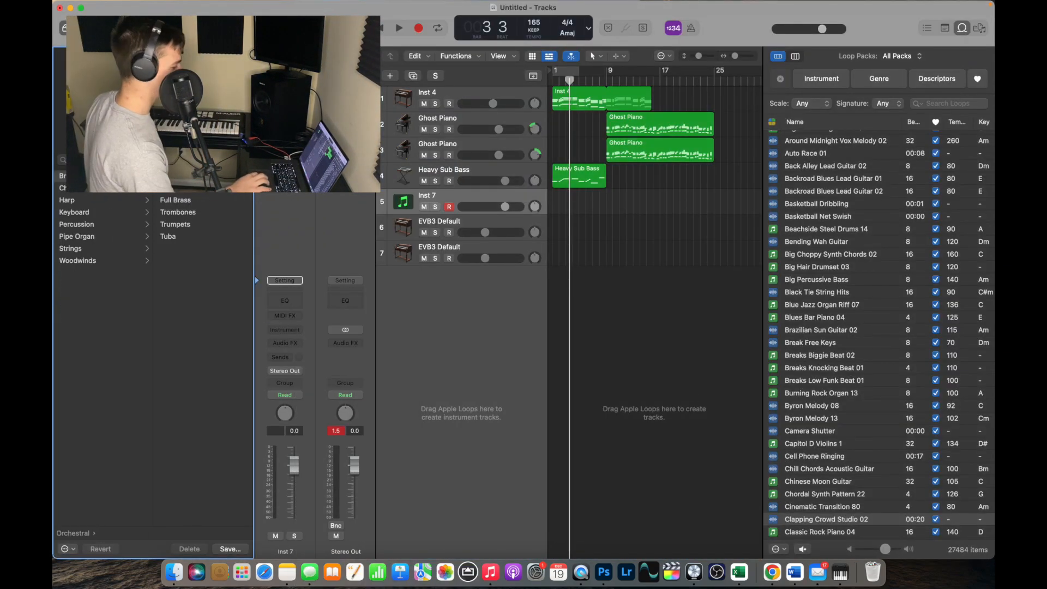
Load the orchestral Full Strings patch on the Inst 7 track and return the playhead to the beginning.
click(402, 30)
click(112, 248)
click(202, 238)
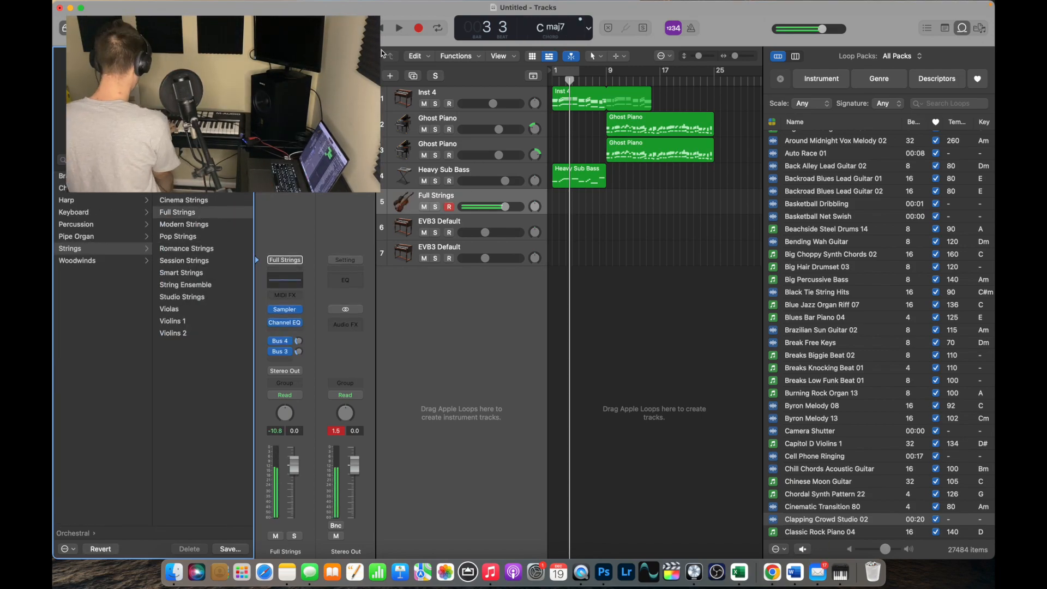
click(384, 29)
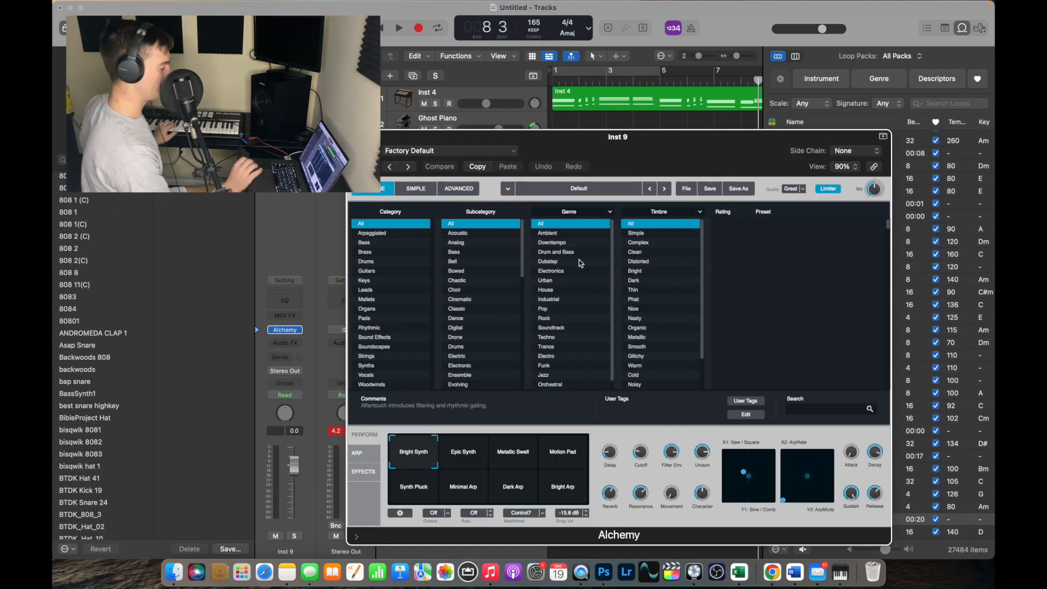
Sort the Alchemy presets by rating, load Chill Vocal Sequences on the Inst 9 track and record an eight-bar part with it.
drag(729, 162, 574, 60)
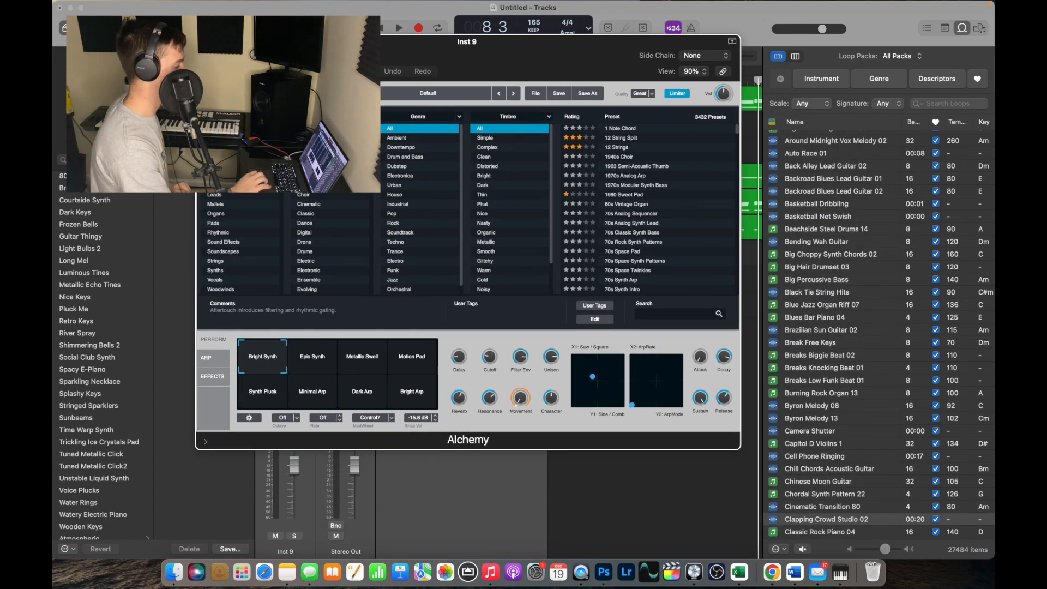
click(579, 117)
scroll(641, 192, down, 2)
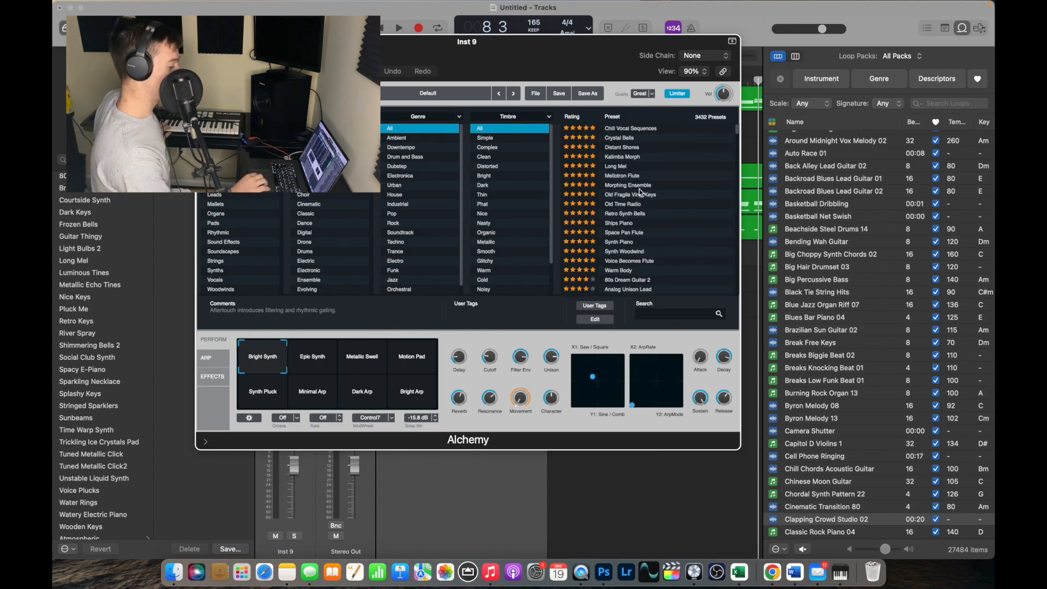
click(654, 250)
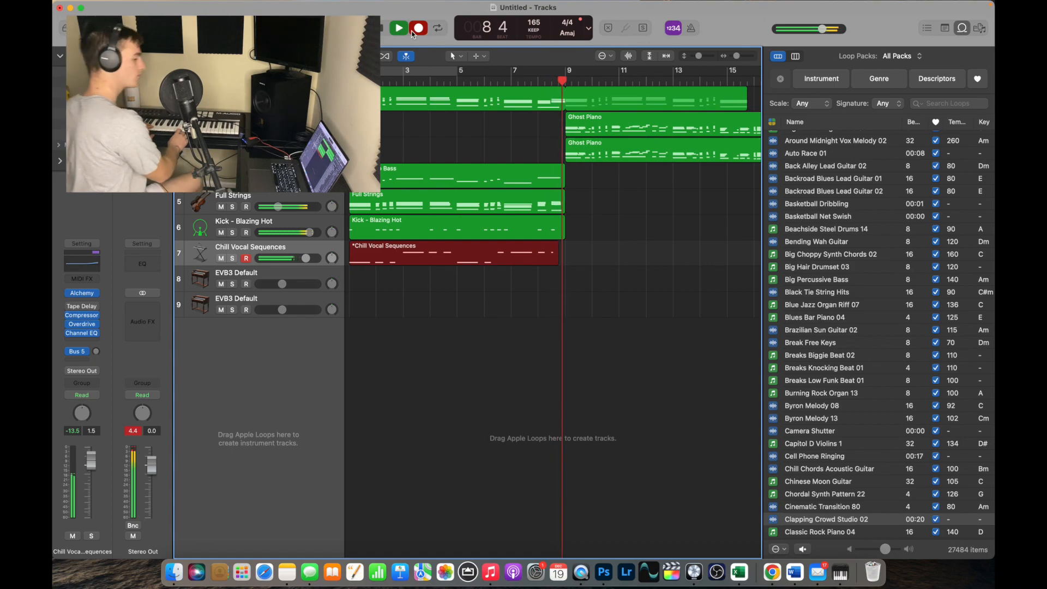
key(space)
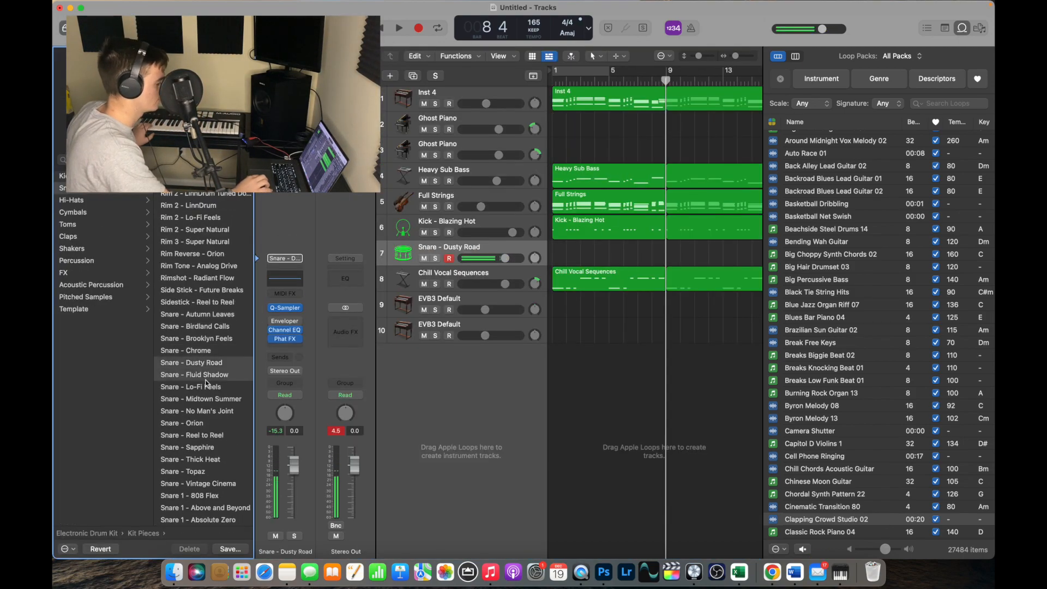
Create a MIDI region at bar 1 on the Snare 1 - Above and Beyond track.
right_click(370, 253)
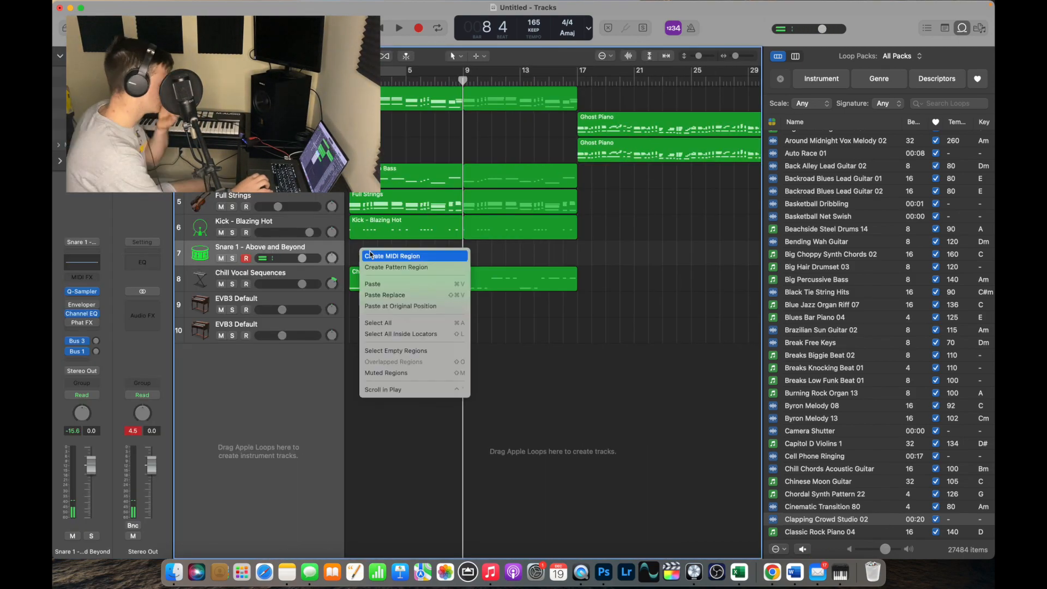
click(370, 255)
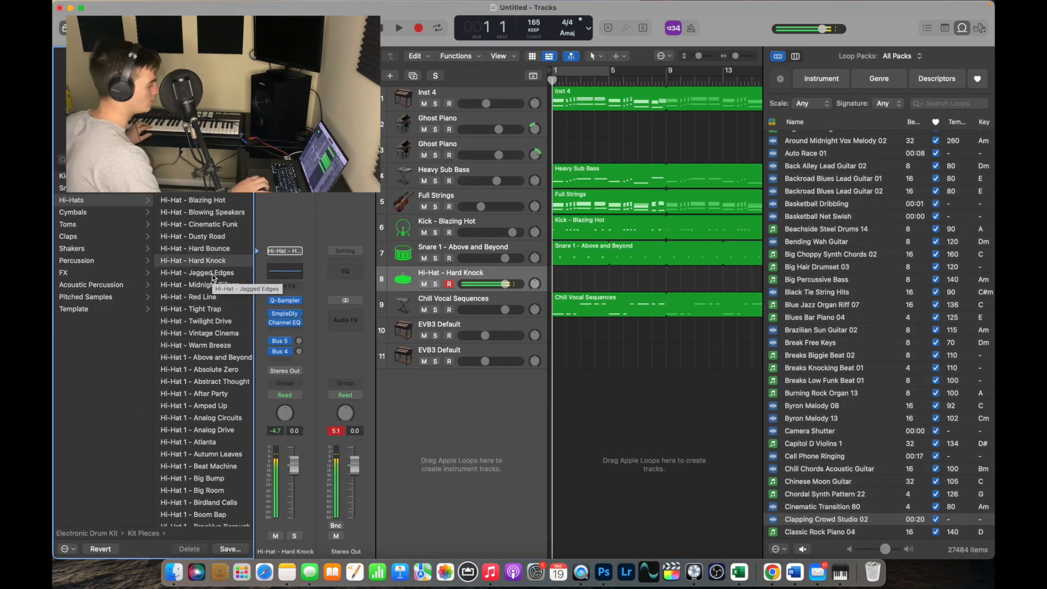
Switch the hi-hat track's patch to Hi-Hat - Red Line and start playback.
click(235, 297)
click(397, 30)
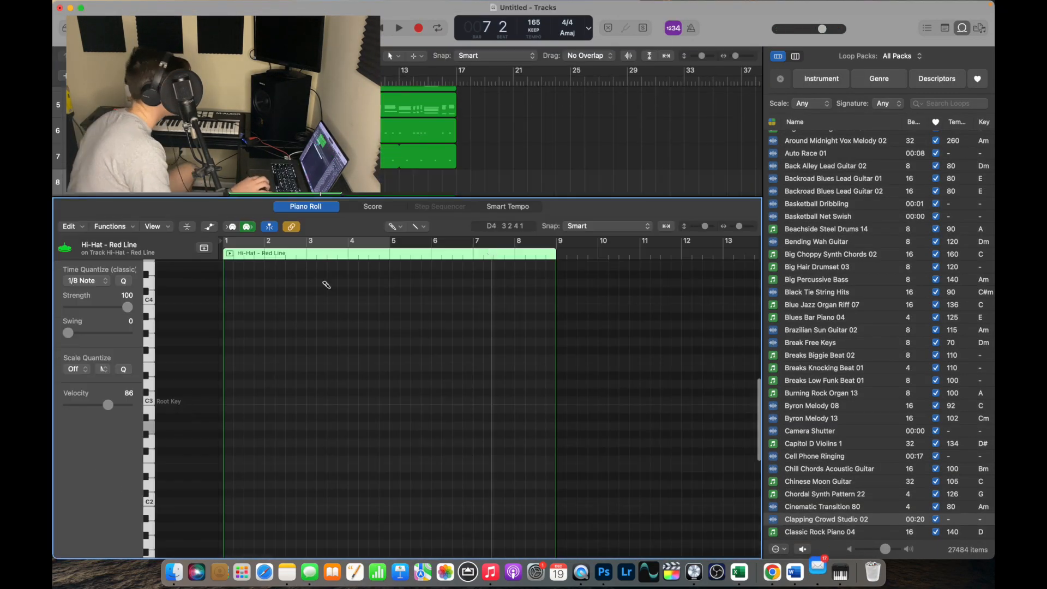
Enter hi-hat notes in the Hi-Hat - Red Line region and play the beat from the beginning.
click(279, 381)
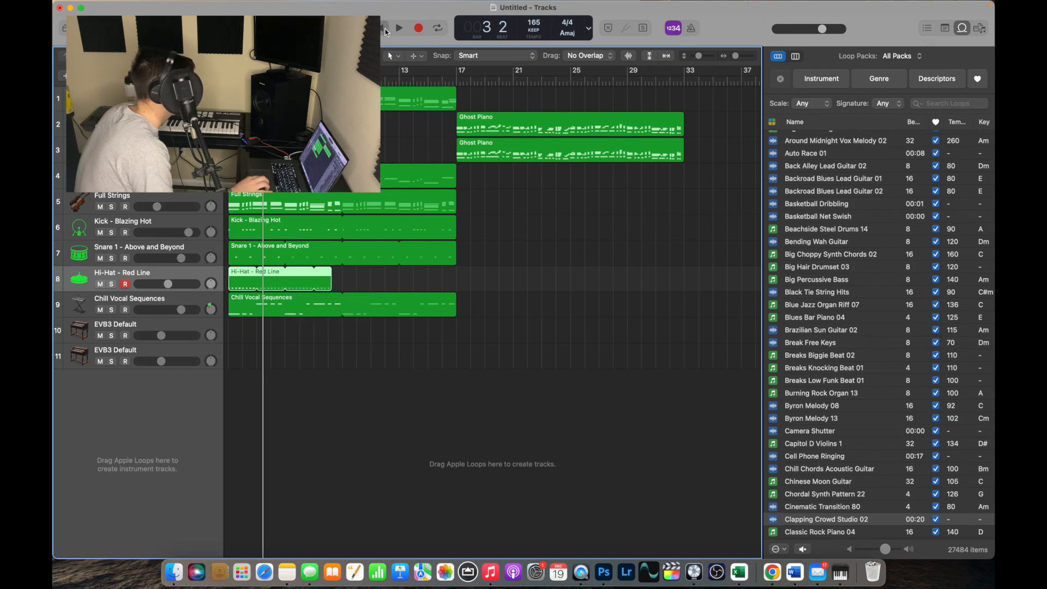
click(385, 32)
click(398, 27)
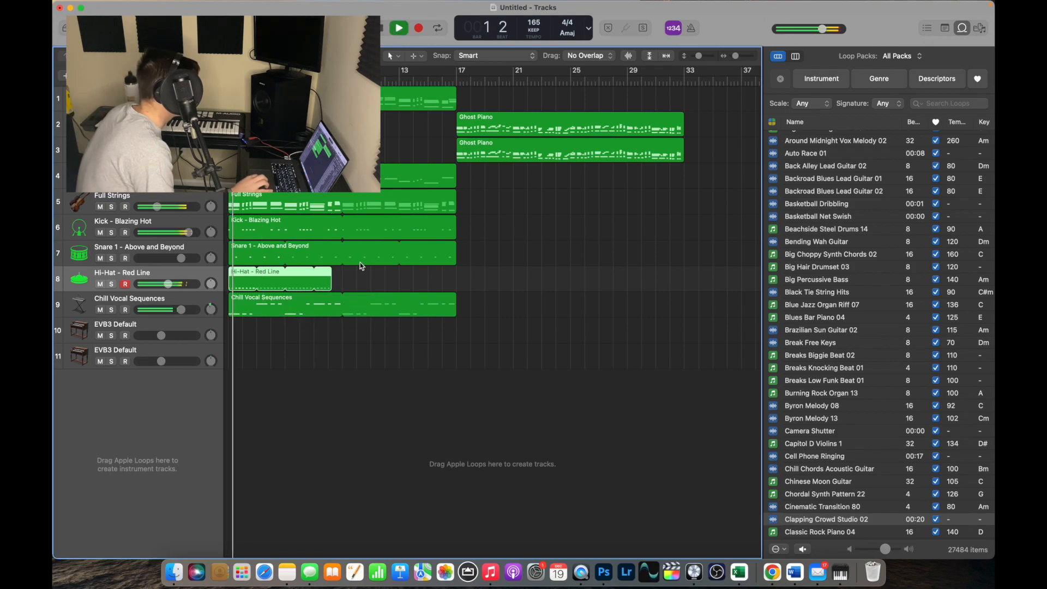
Extend the Hi-Hat - Red Line region to bar 9 and loop it to bar 17, and add one software instrument track.
drag(330, 274, 342, 274)
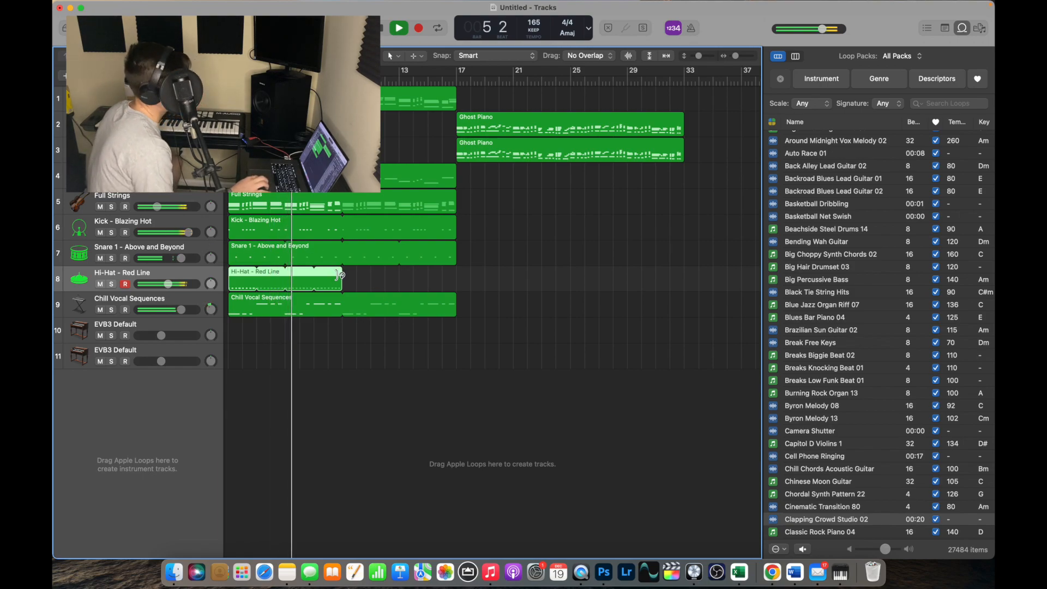
drag(389, 277, 458, 285)
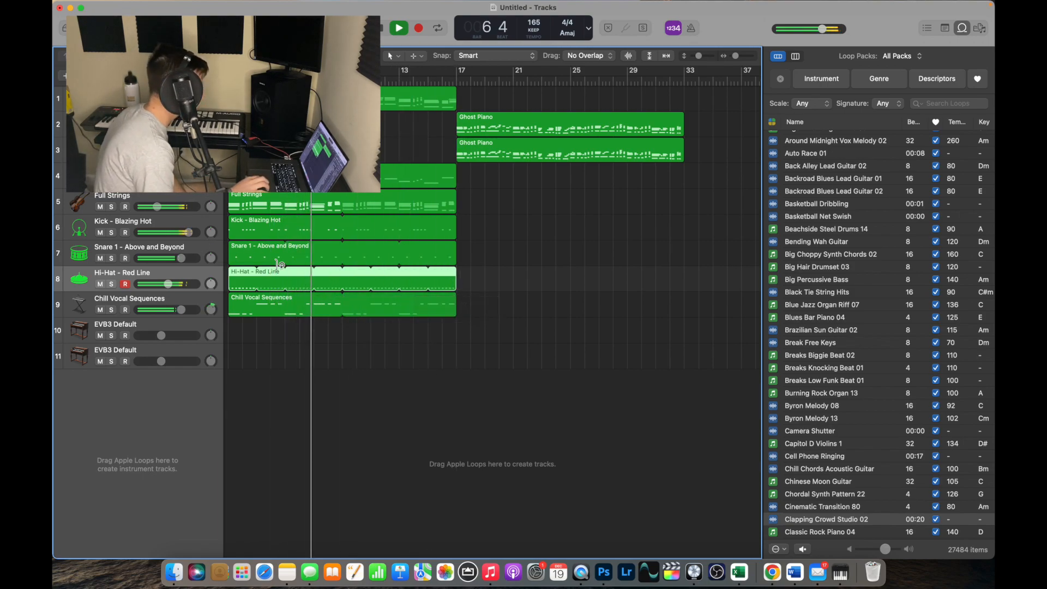
key(alt+super+n)
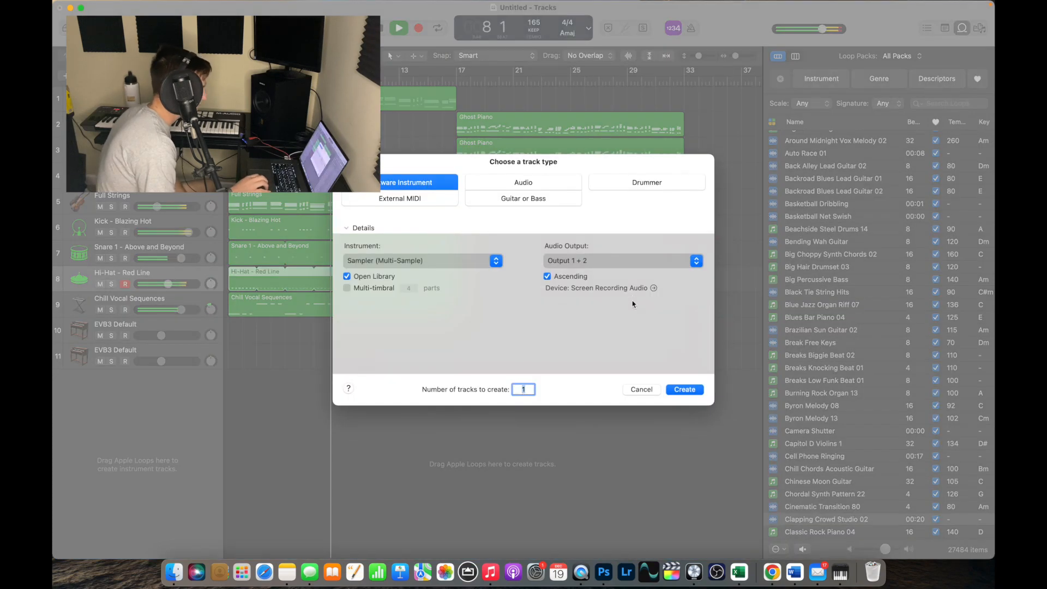
click(691, 395)
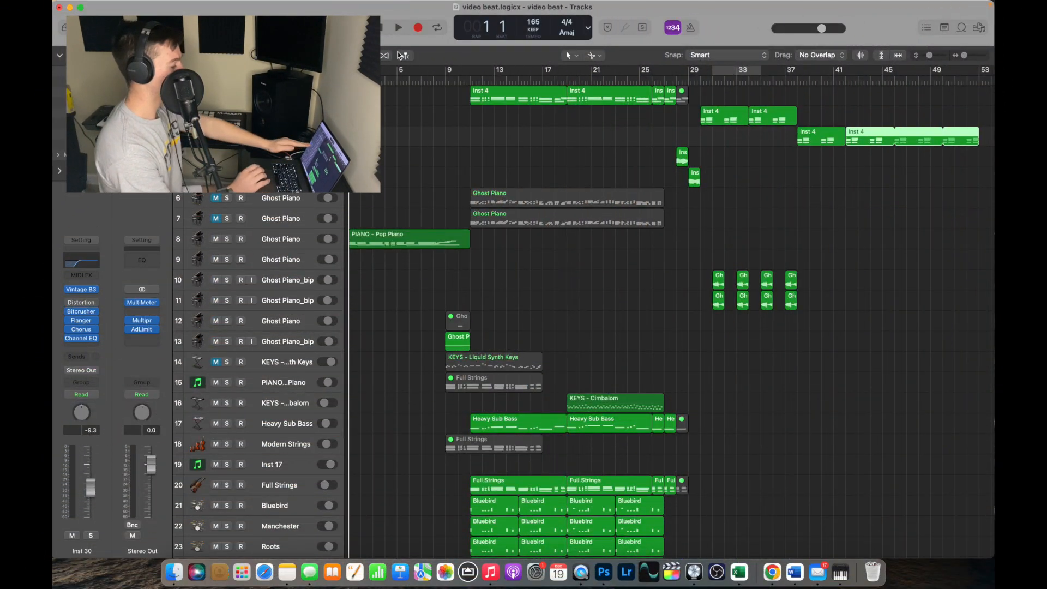
Show the library patch of the Ghost Piano track holding the Pop Piano region and play its intro from bar 1.
click(184, 246)
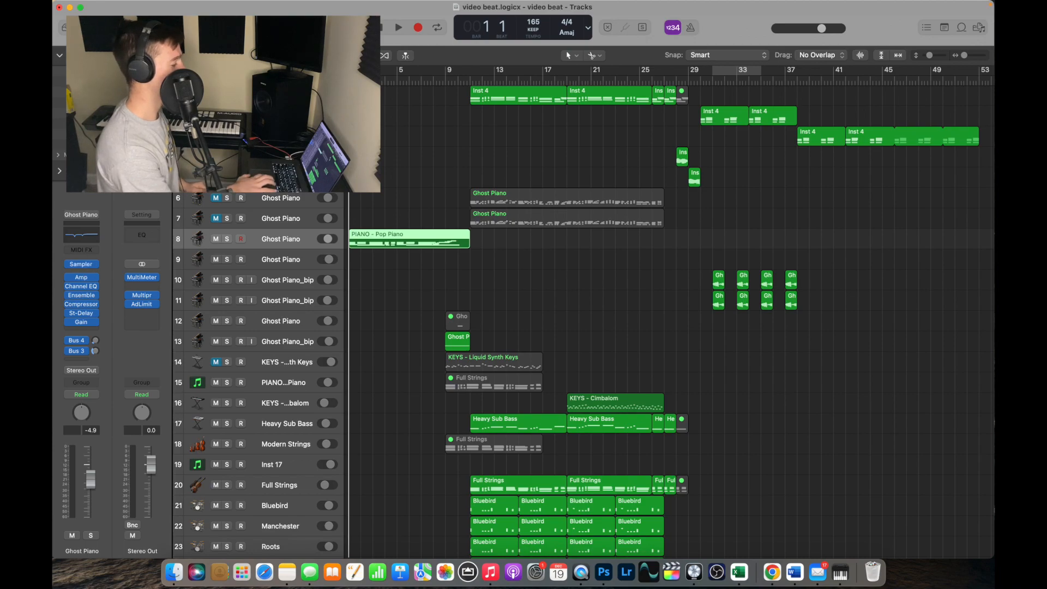
key(y)
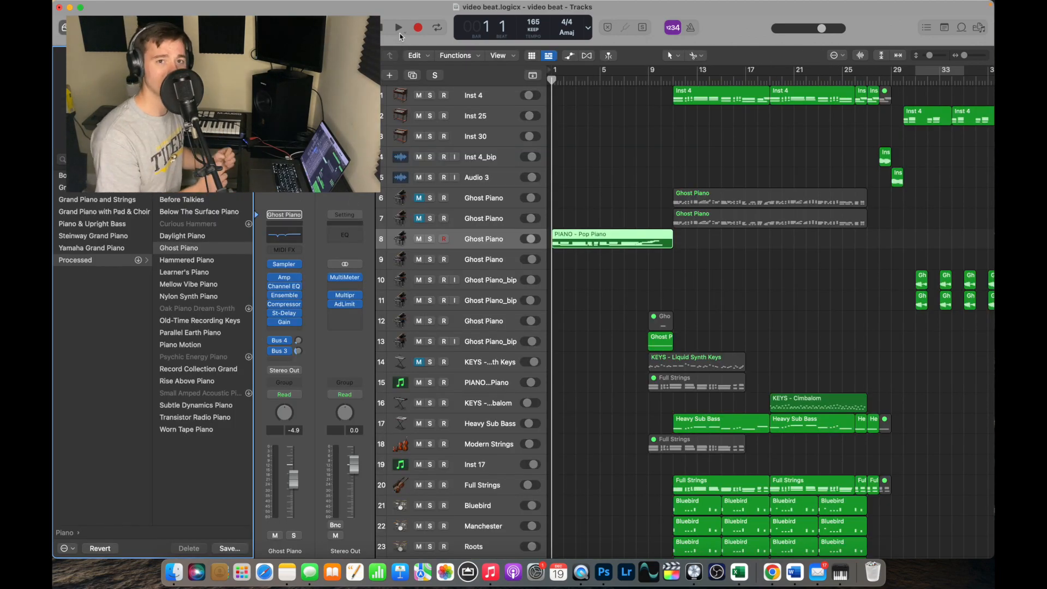
click(400, 34)
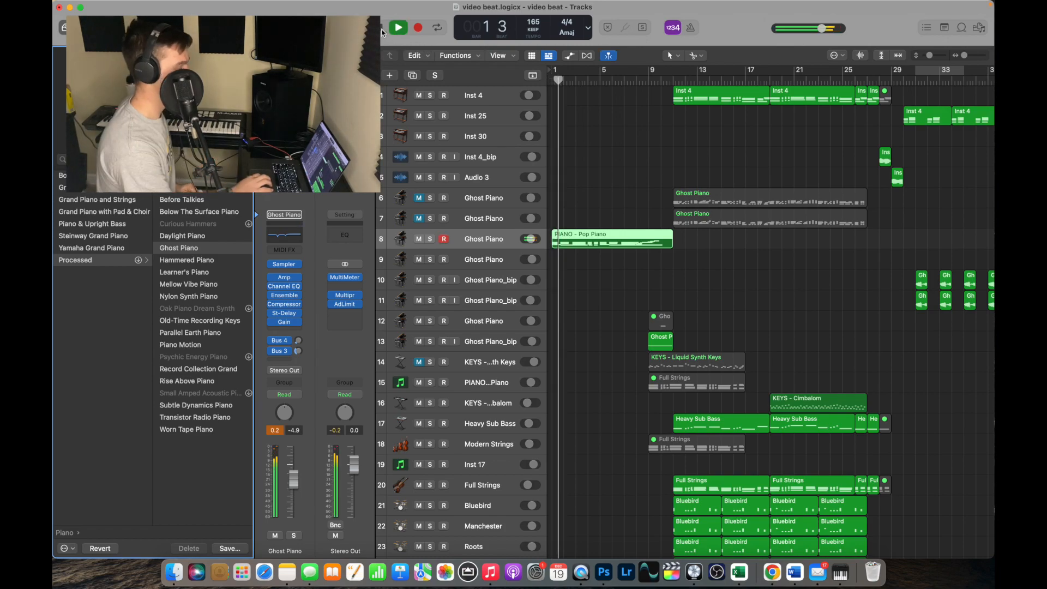
key(space)
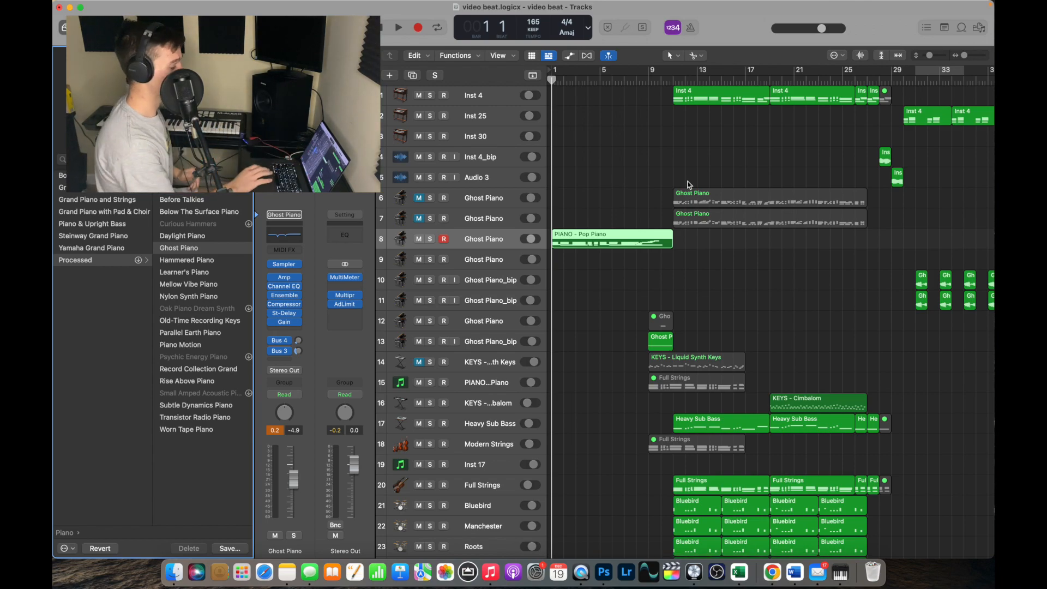
Select the Inst 4 regions at bar 11 and check the Bluebird, Manchester and Roots drum kit tracks one by one.
click(685, 101)
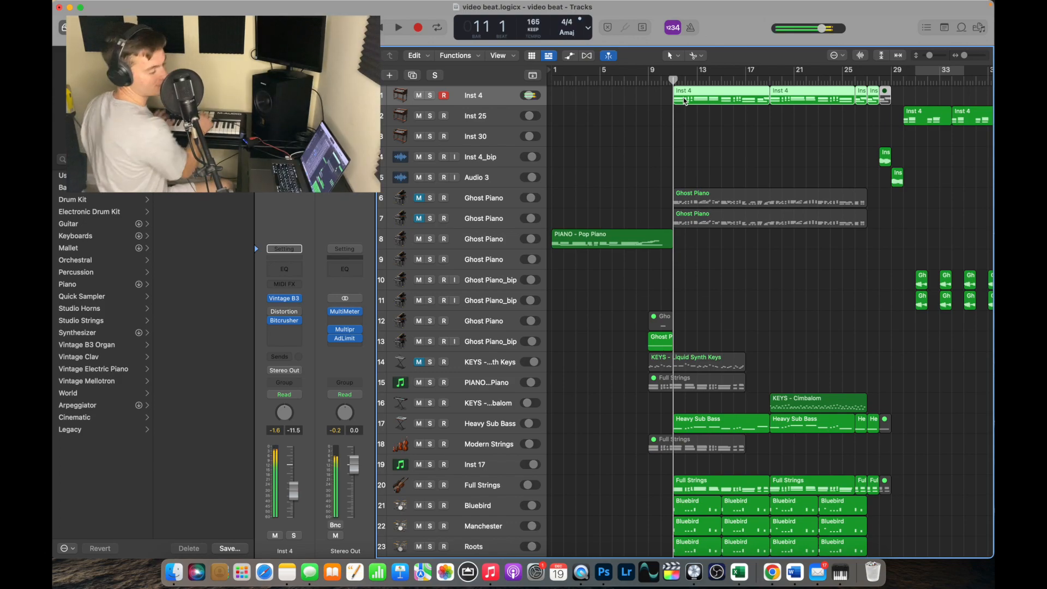
scroll(695, 233, down, 10)
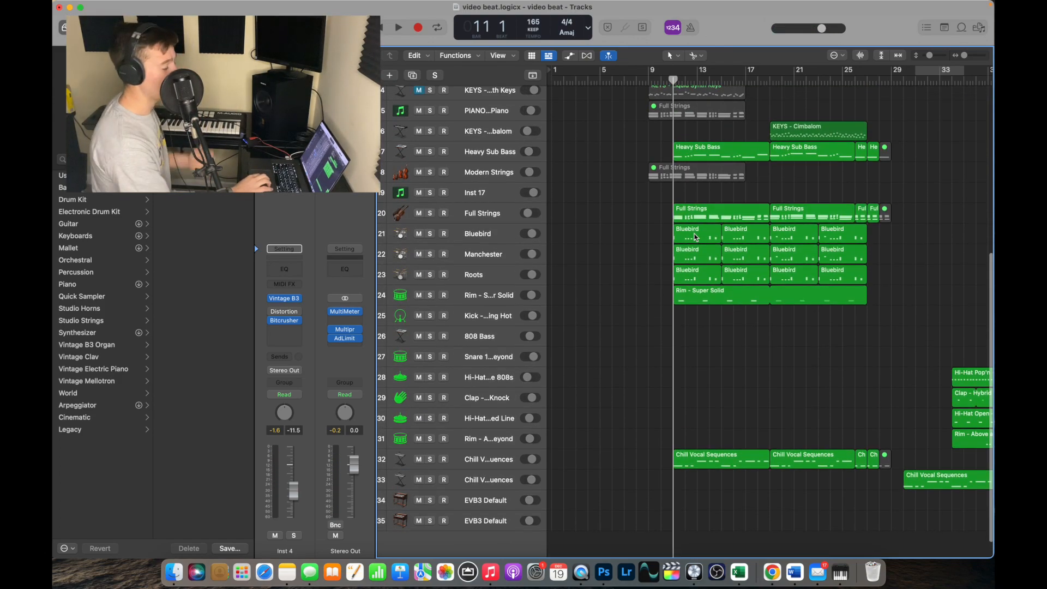
click(491, 237)
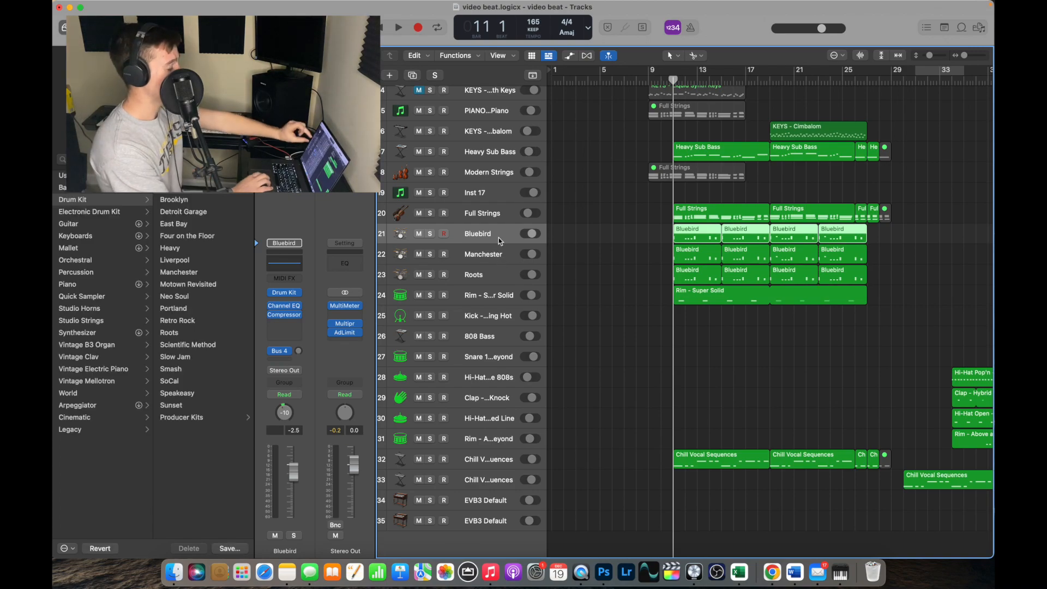
click(497, 254)
click(499, 274)
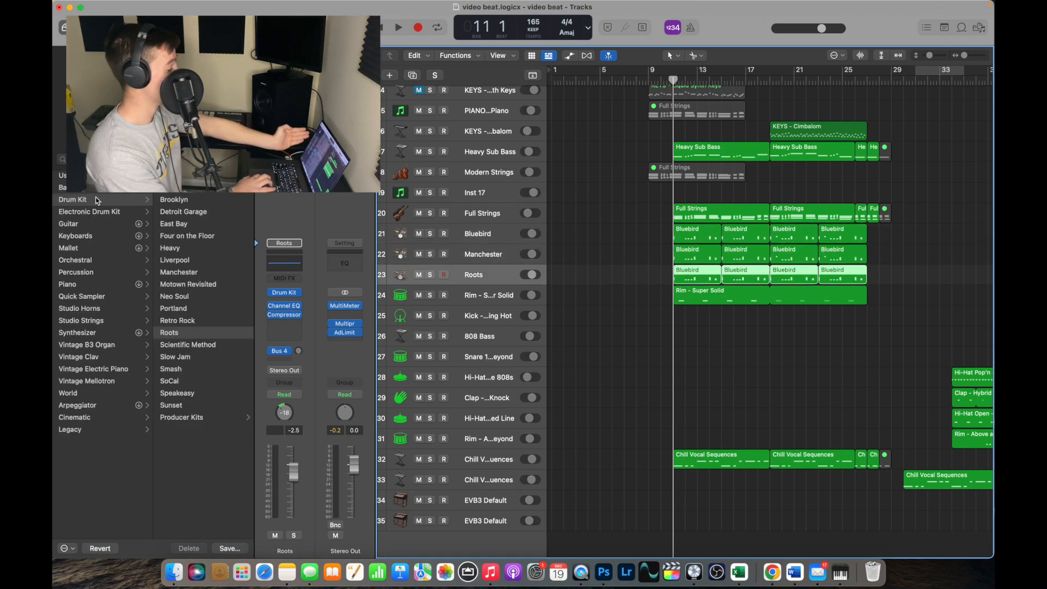
Inspect the tom notes in the first Bluebird region, close the editor and play the section from bar 11.
double_click(697, 233)
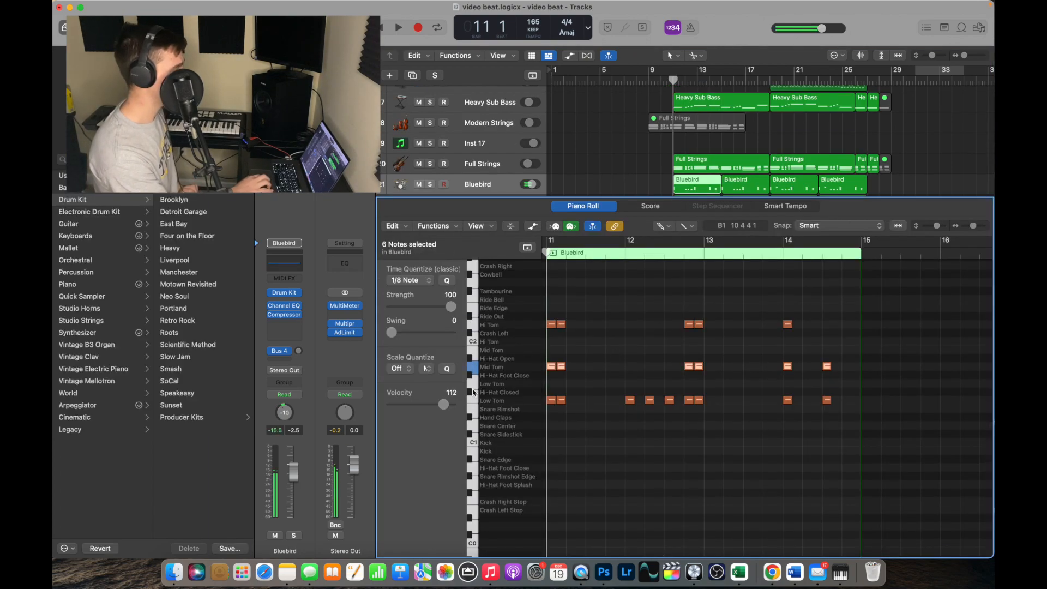
key(e)
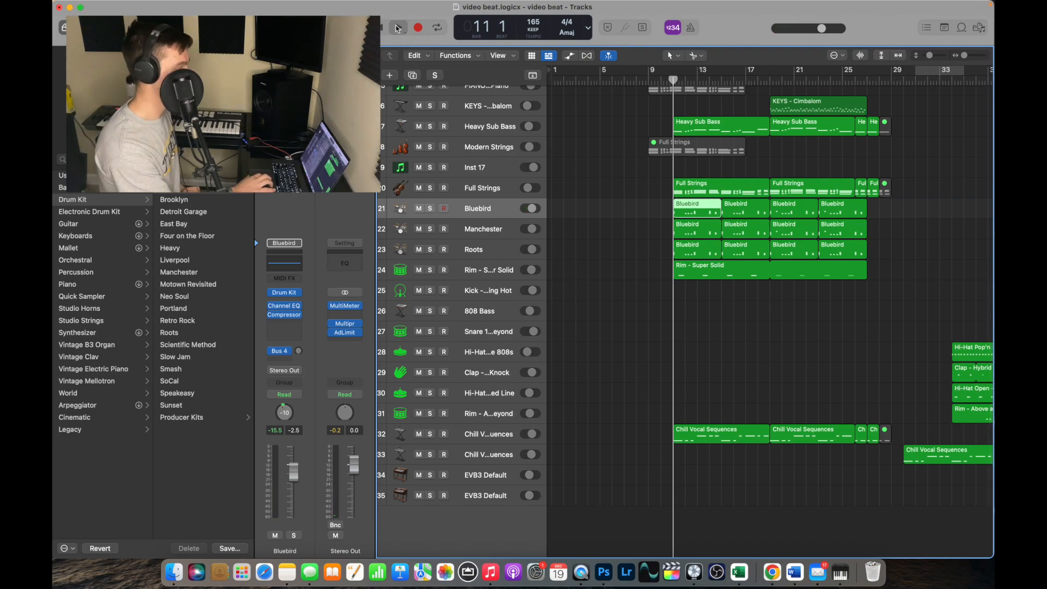
click(398, 28)
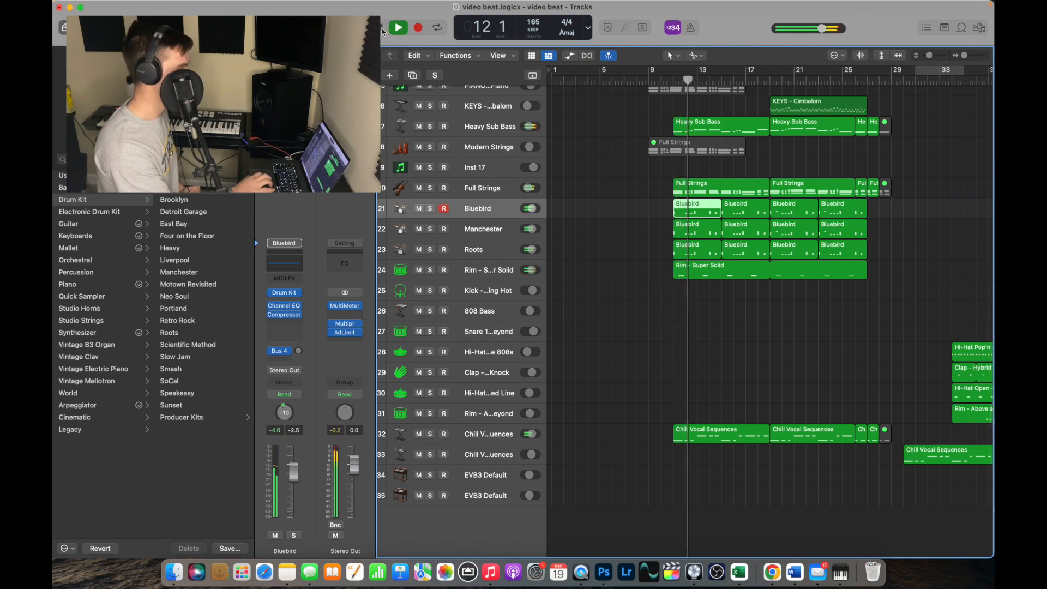
click(383, 30)
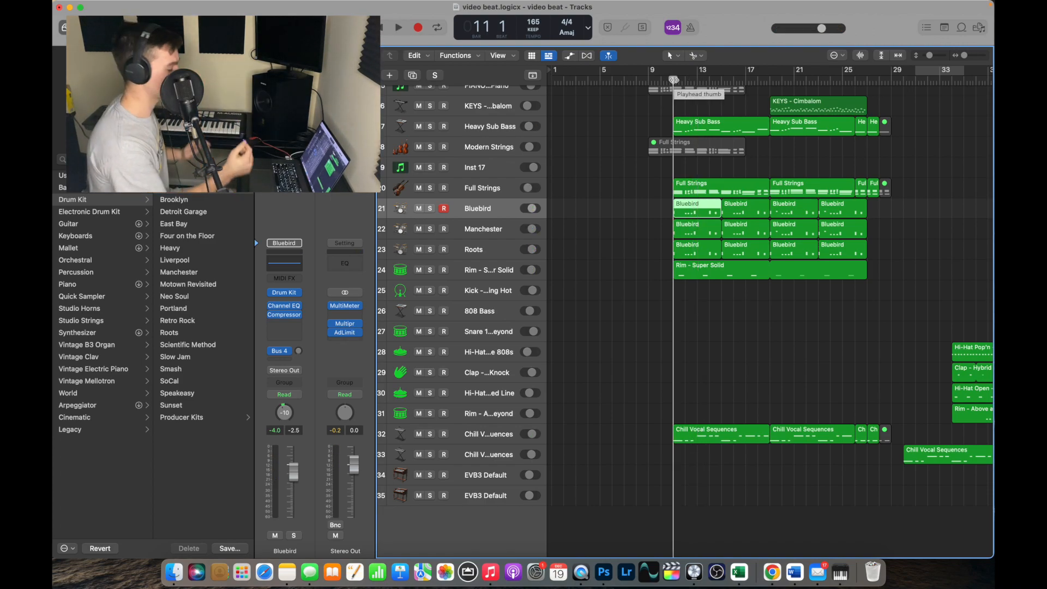
Review the Chill Vocal Sequences and Full Strings tracks and their channel settings.
click(603, 426)
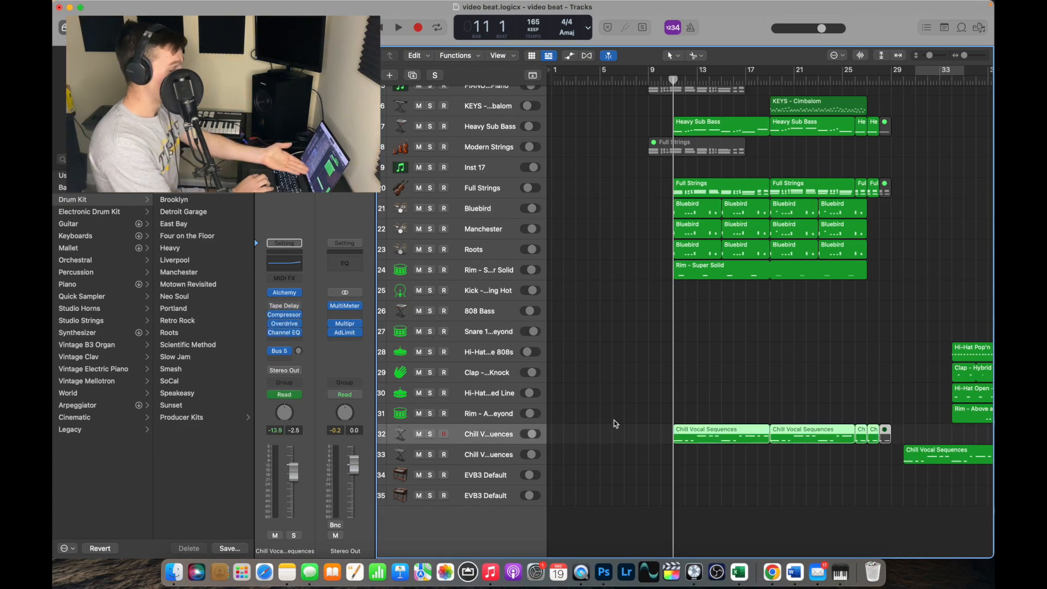
scroll(660, 420, up, 5)
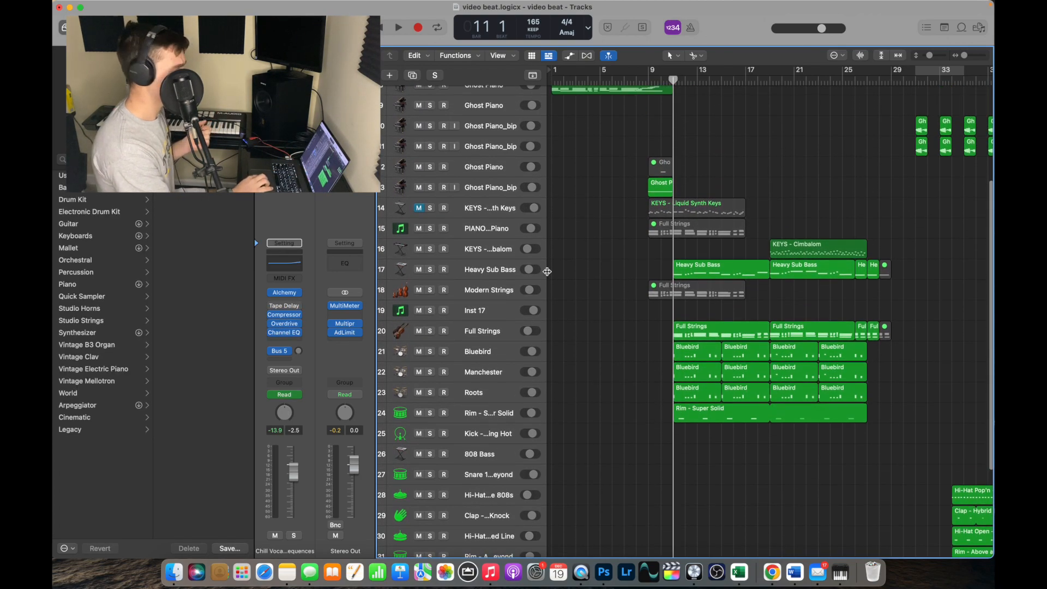
click(499, 263)
click(671, 340)
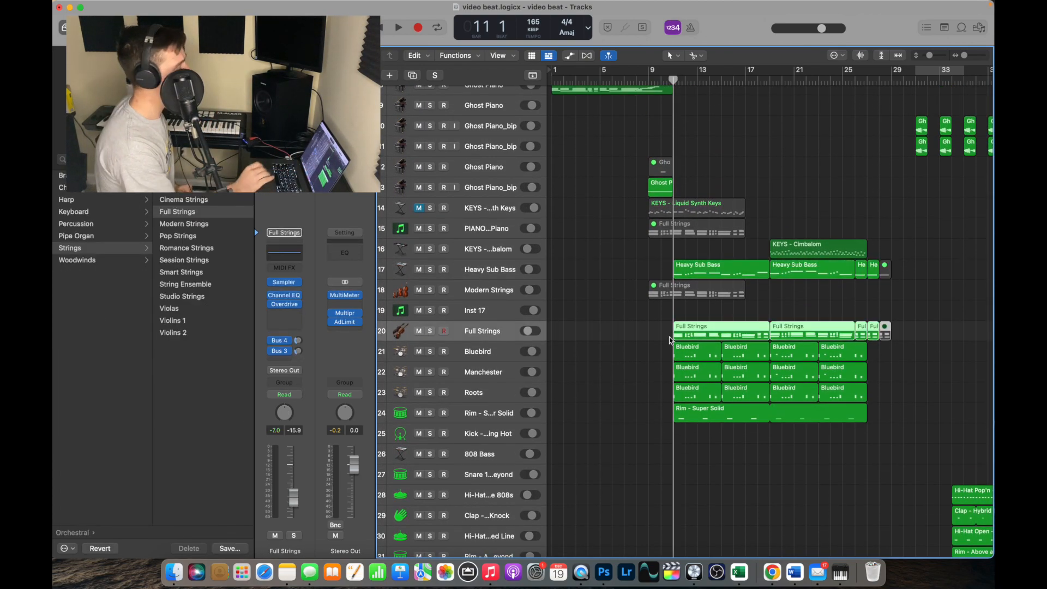
scroll(724, 341, up, 5)
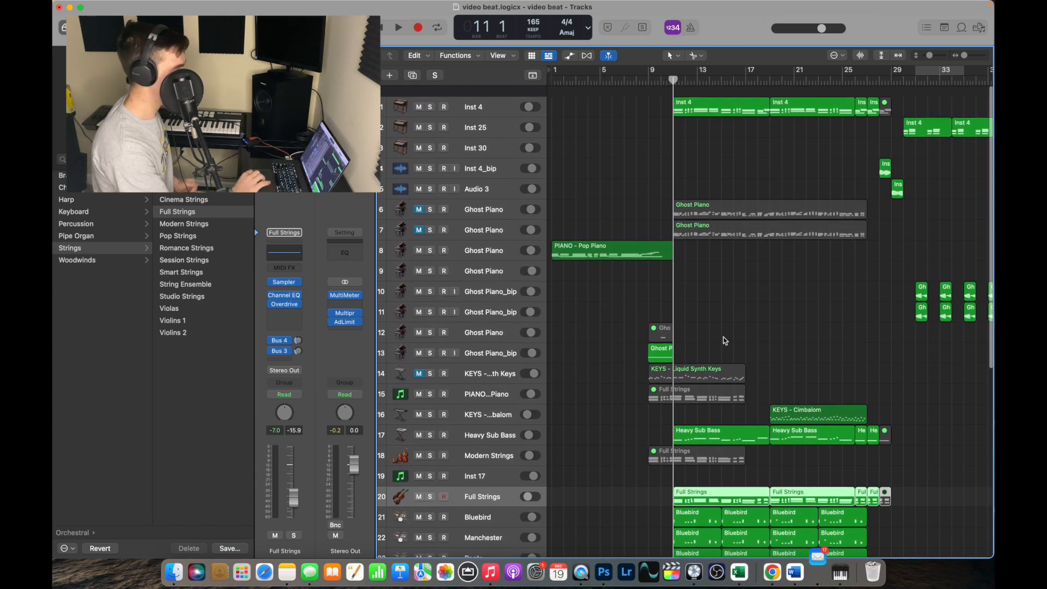
Place the playhead at bar 26 and examine the short repeated regions and the drum parts that follow them.
scroll(689, 106, right, 3)
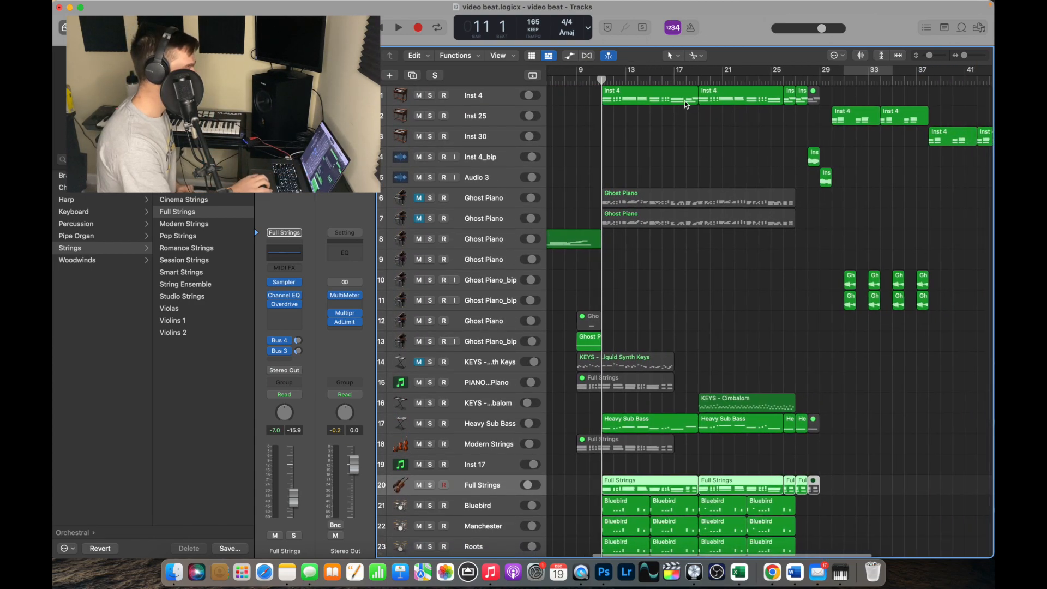
drag(601, 78, 783, 80)
scroll(750, 305, down, 6)
scroll(750, 305, down, 4)
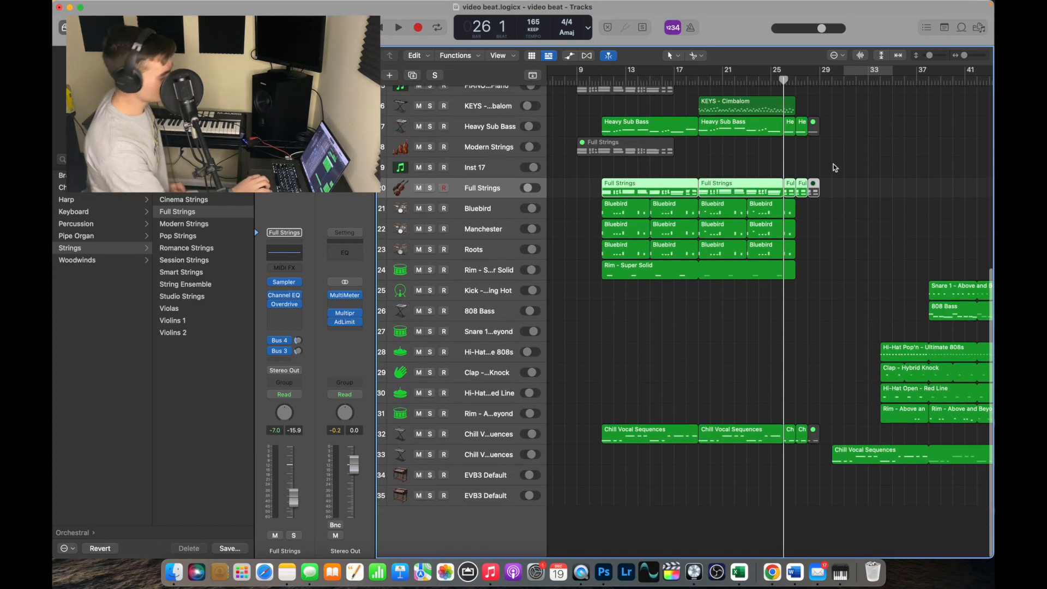
scroll(832, 163, right, 4)
scroll(834, 167, up, 3)
scroll(834, 167, right, 4)
scroll(835, 166, up, 1)
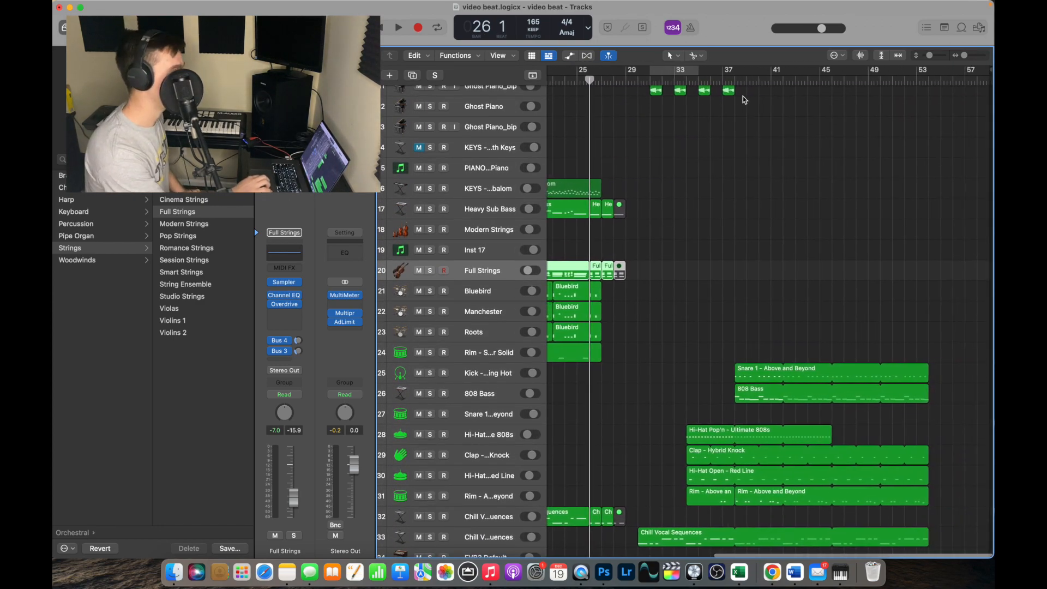
Place the playhead at bar 29, examine the tracks of the second section and advance the playhead to bar 31.
scroll(649, 217, up, 7)
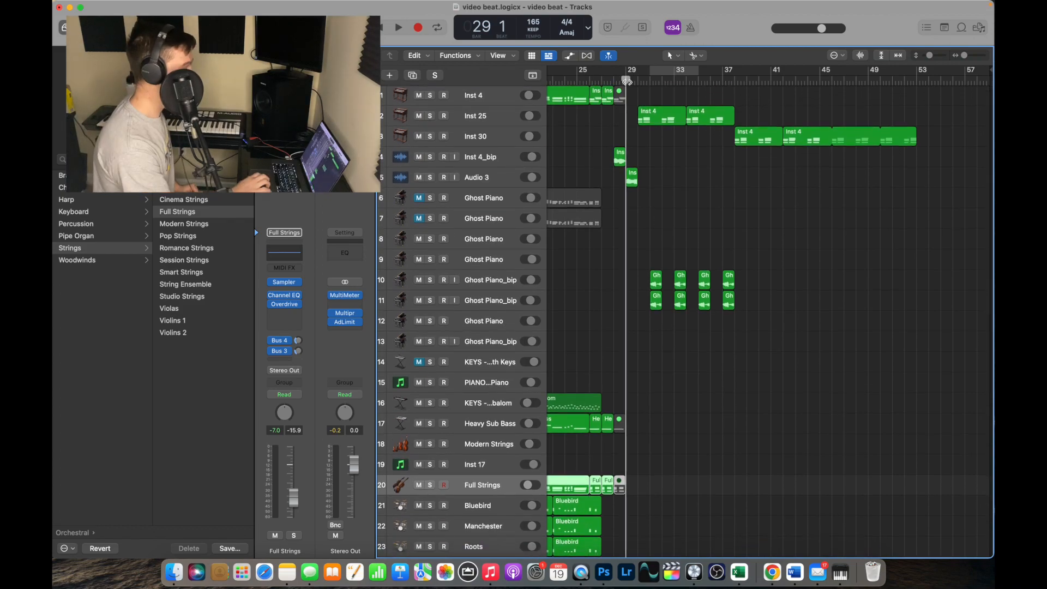
scroll(650, 229, down, 7)
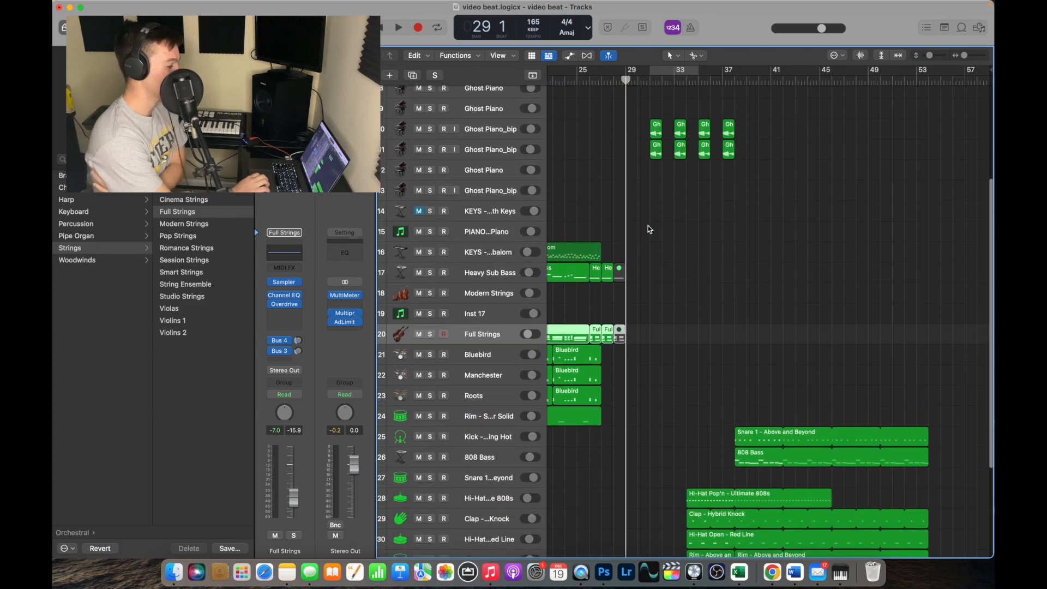
scroll(649, 227, down, 5)
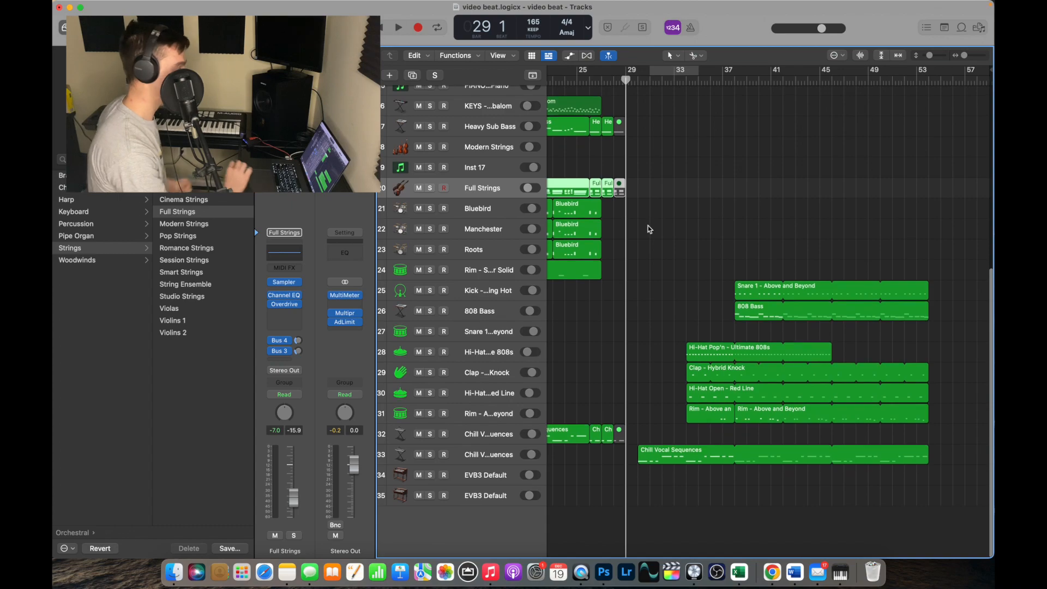
scroll(648, 224, up, 10)
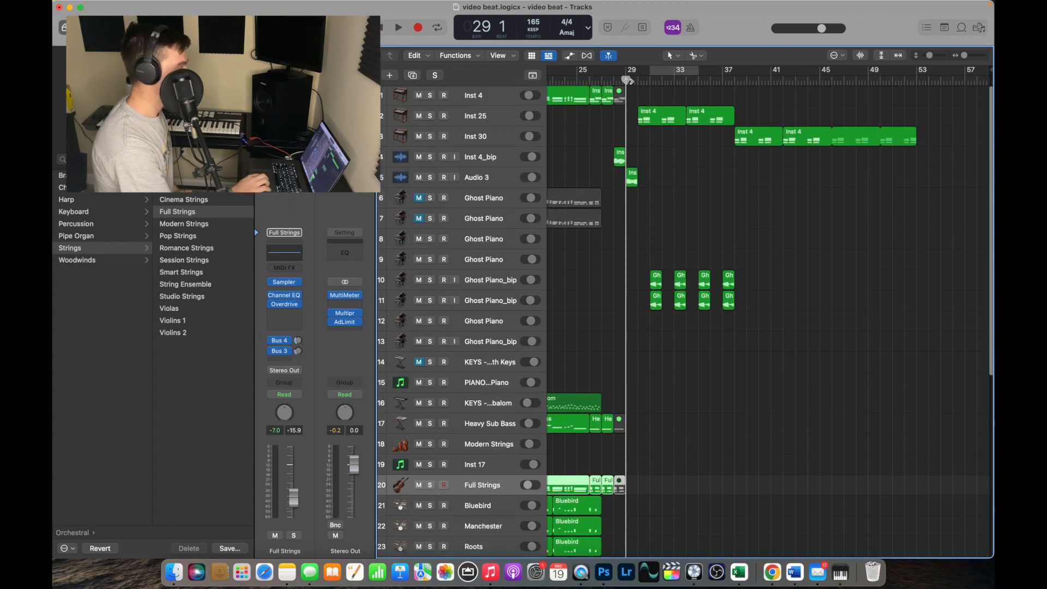
drag(627, 80, 652, 80)
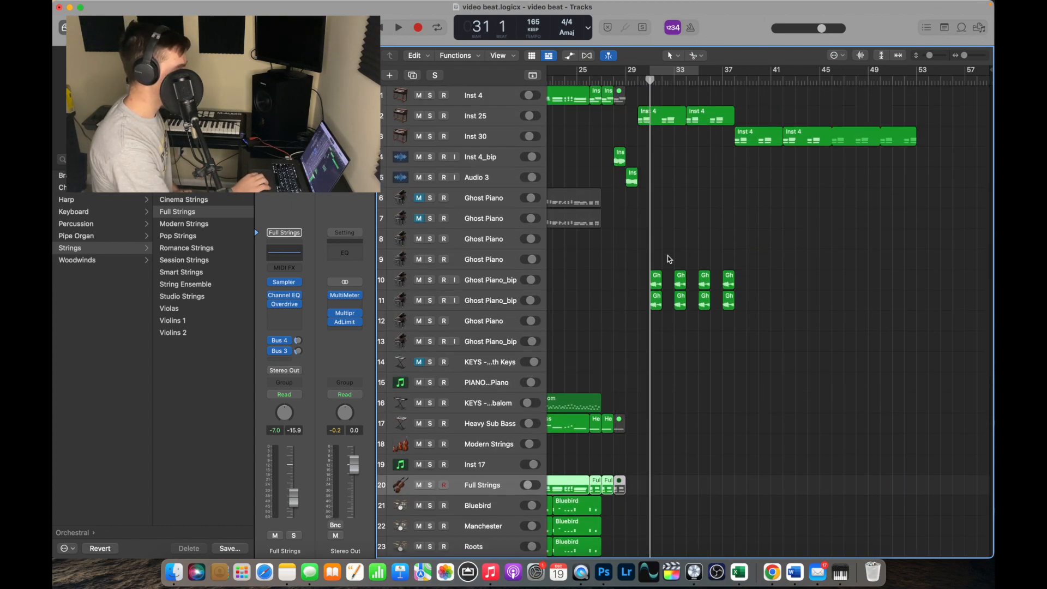
Load the 808 Flex electronic drum kit on the track holding the Hi-Hat Pop'n - Ultimate 808s region.
scroll(667, 255, down, 10)
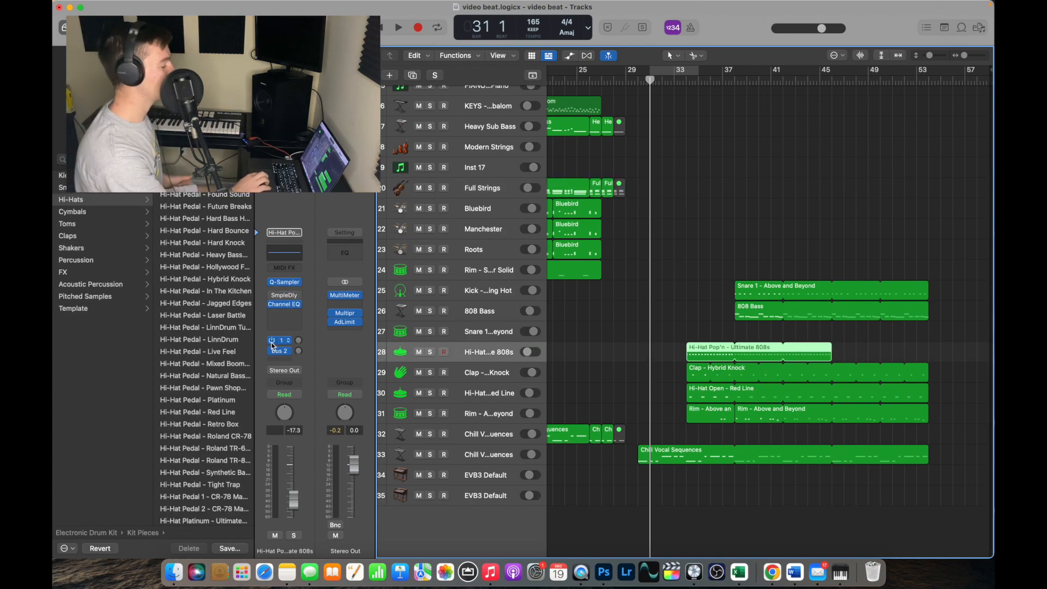
scroll(113, 400, left, 5)
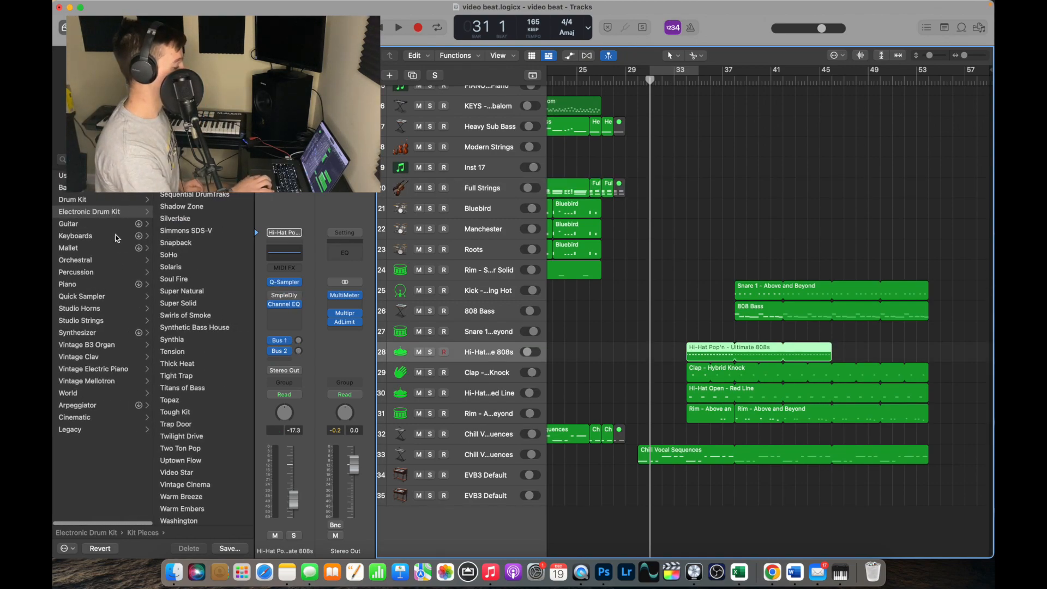
click(145, 215)
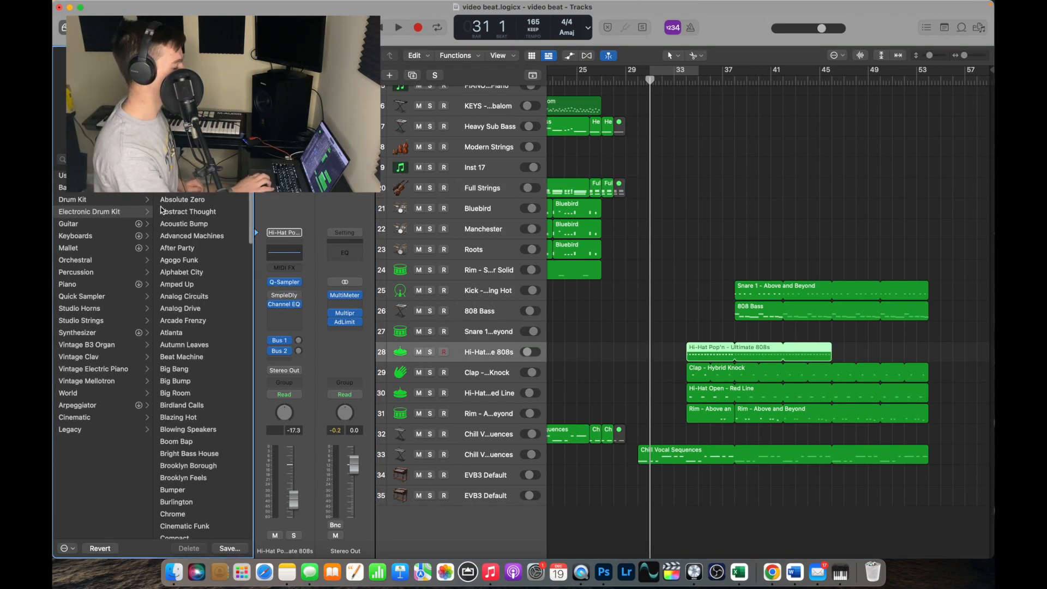
click(193, 212)
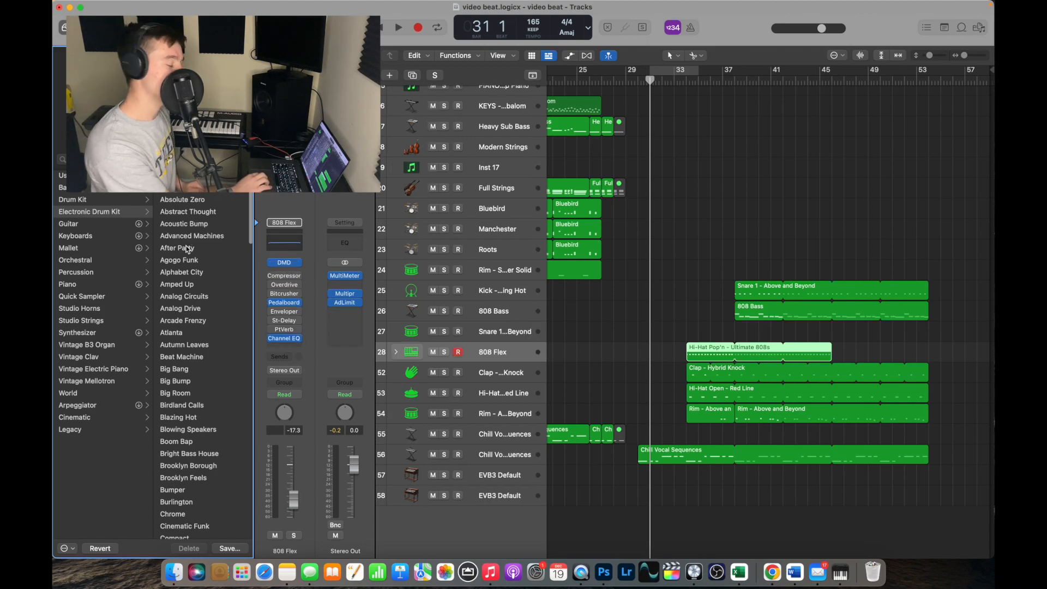
Browse the Electronic Drum Kit's Kit Pieces through the snare, hi-hat and cymbal categories.
scroll(186, 250, down, 20)
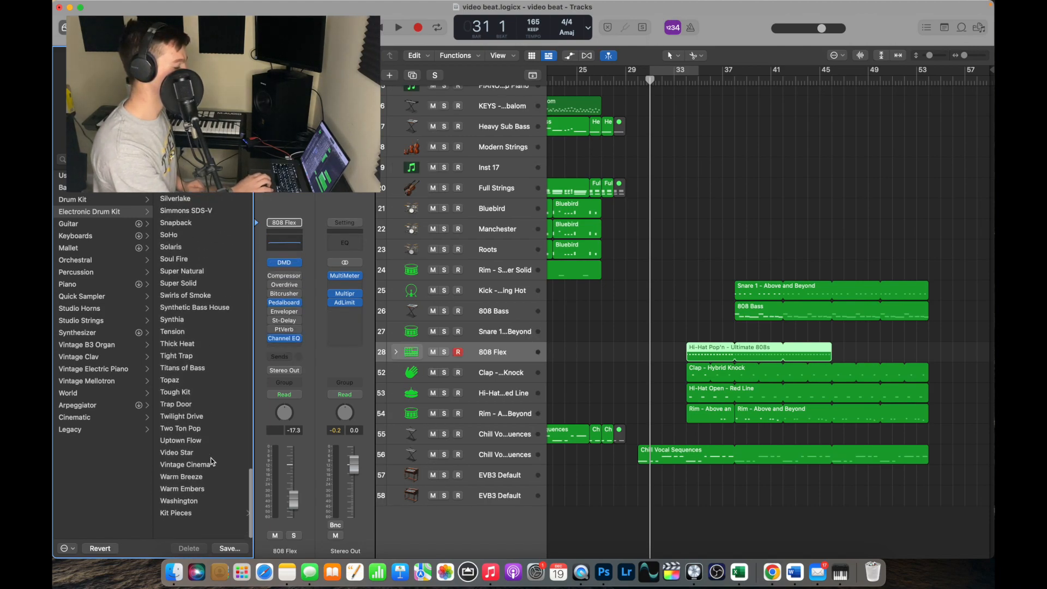
click(191, 536)
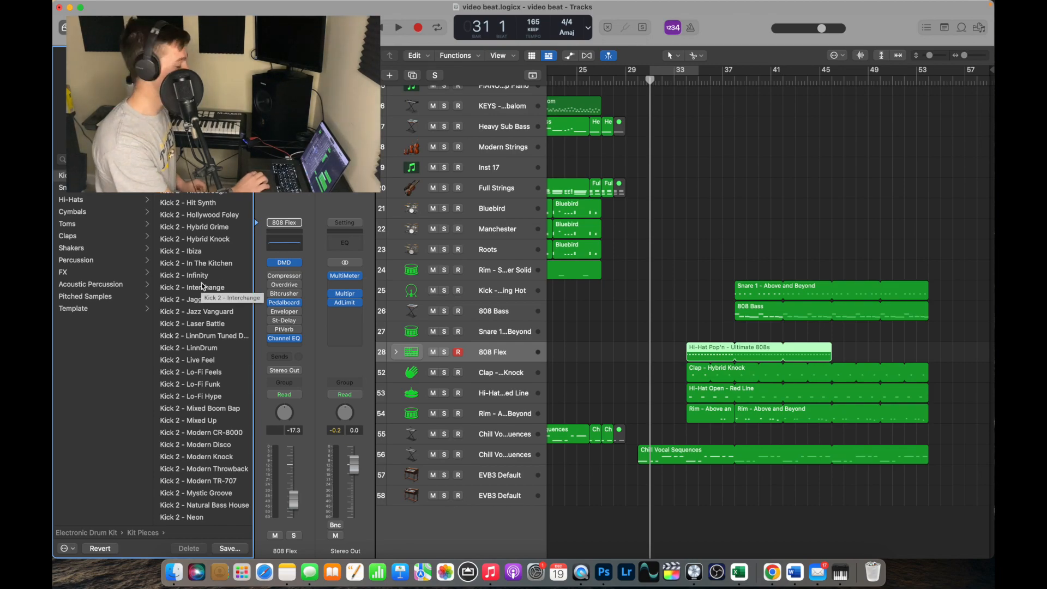
click(62, 187)
click(71, 200)
click(86, 213)
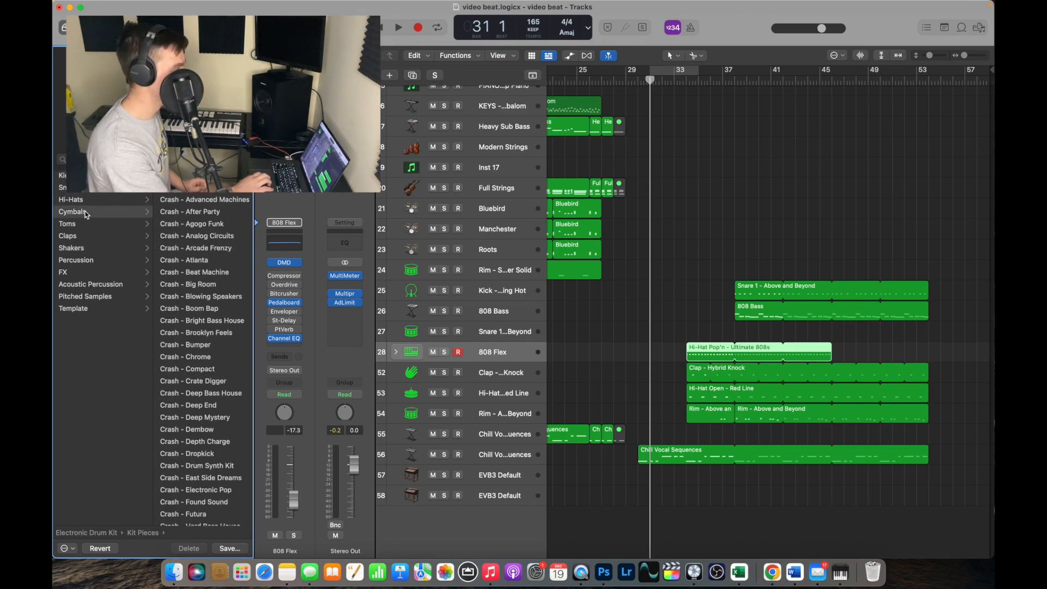
Select the 808 Bass track and examine its patch among the Synthesizer bass sounds in the Library.
scroll(126, 327, left, 5)
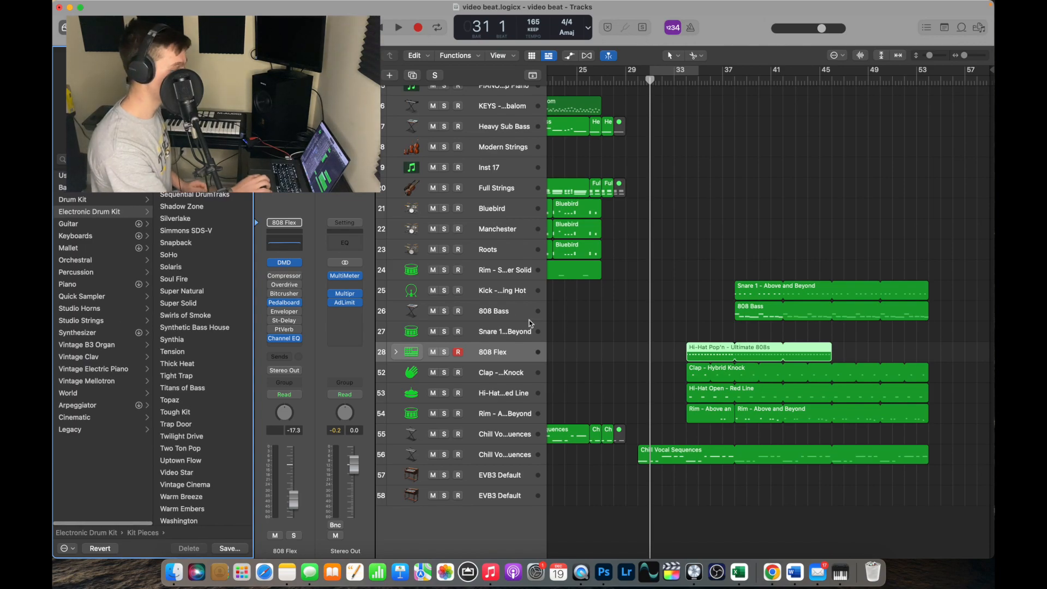
click(505, 316)
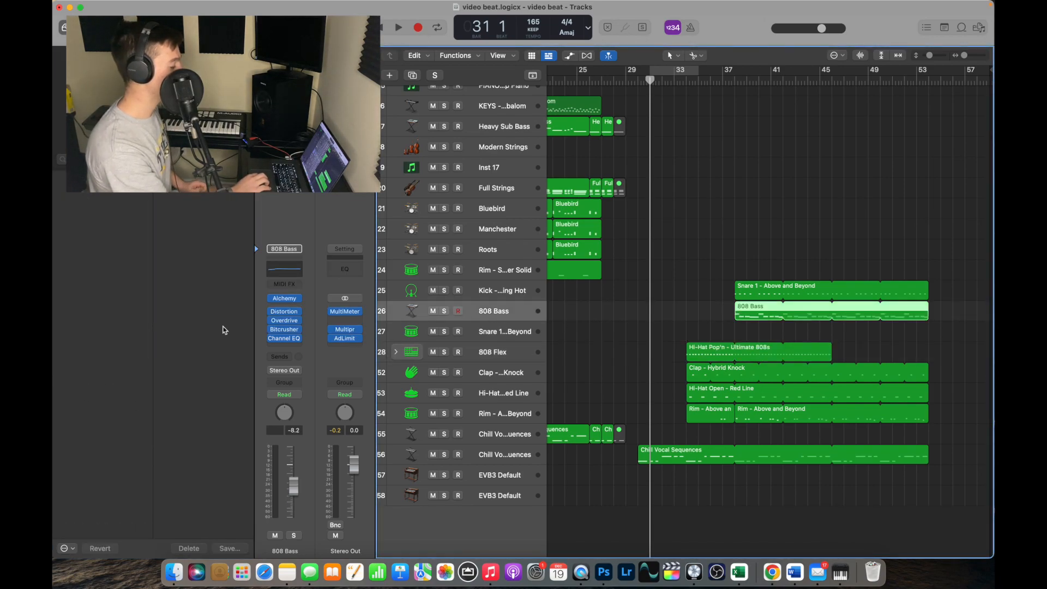
scroll(88, 233, left, 4)
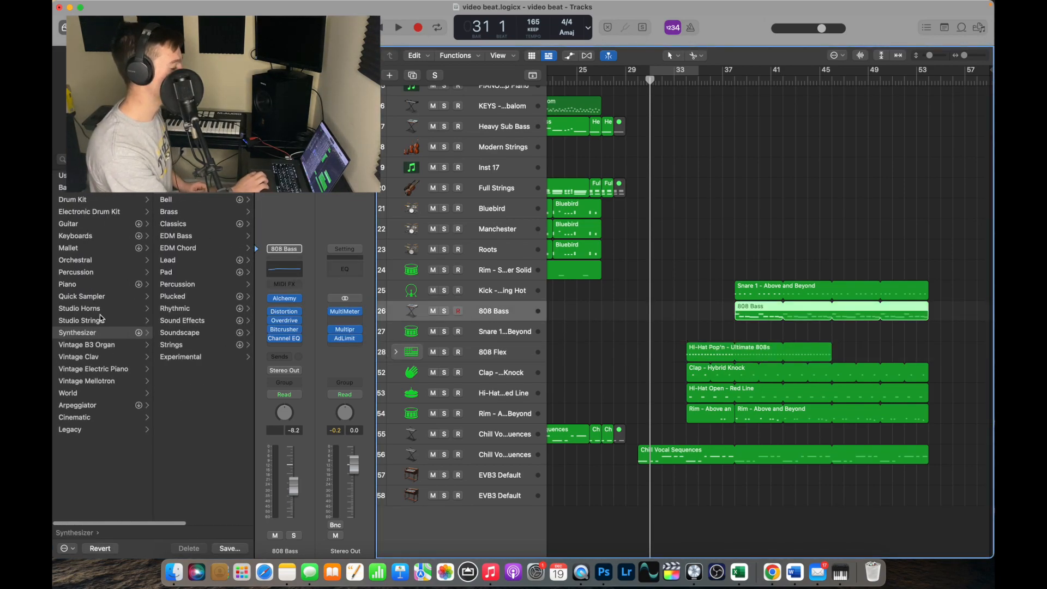
scroll(196, 226, right, 4)
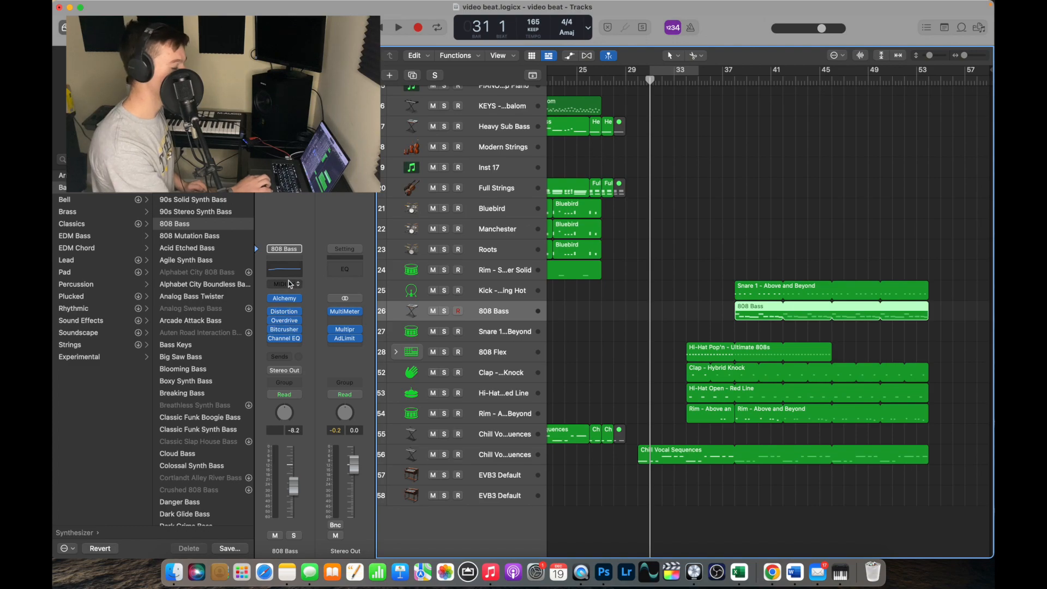
Solo the 808 Bass track and listen to its region from bar 38.
key(s)
click(736, 80)
click(392, 31)
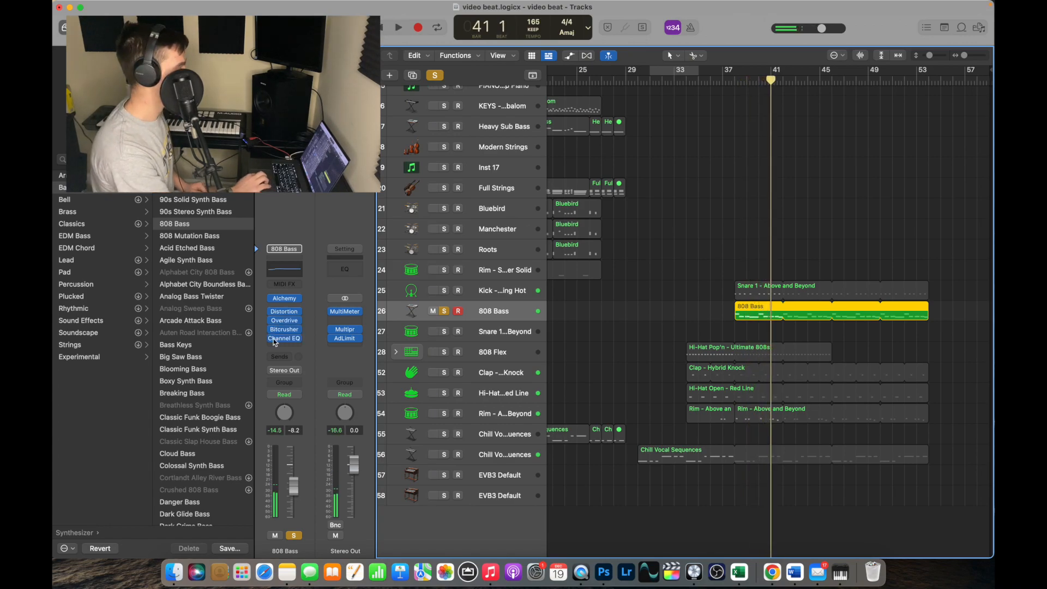
click(734, 85)
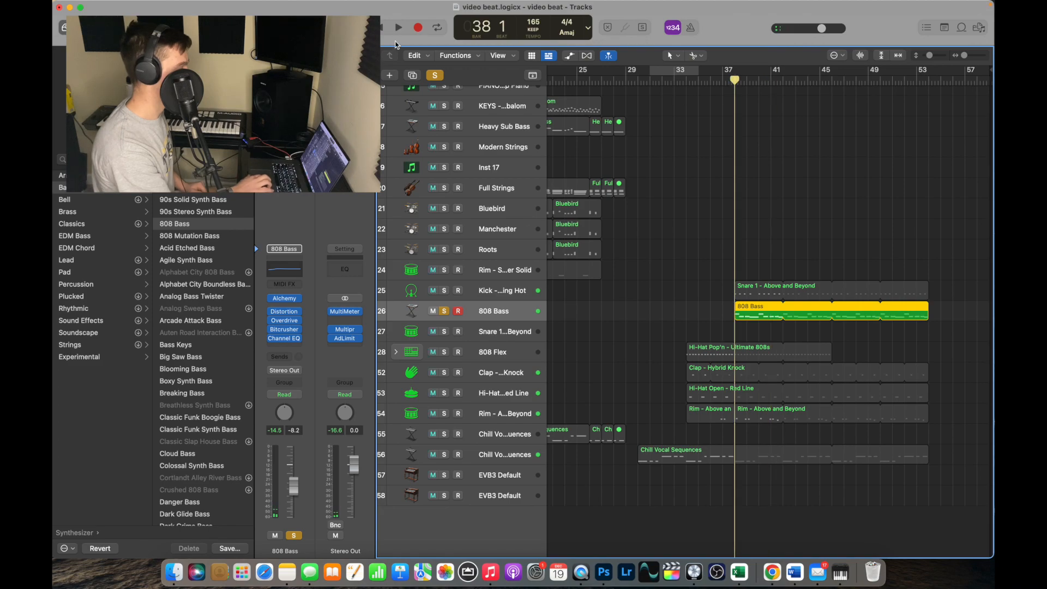
click(405, 29)
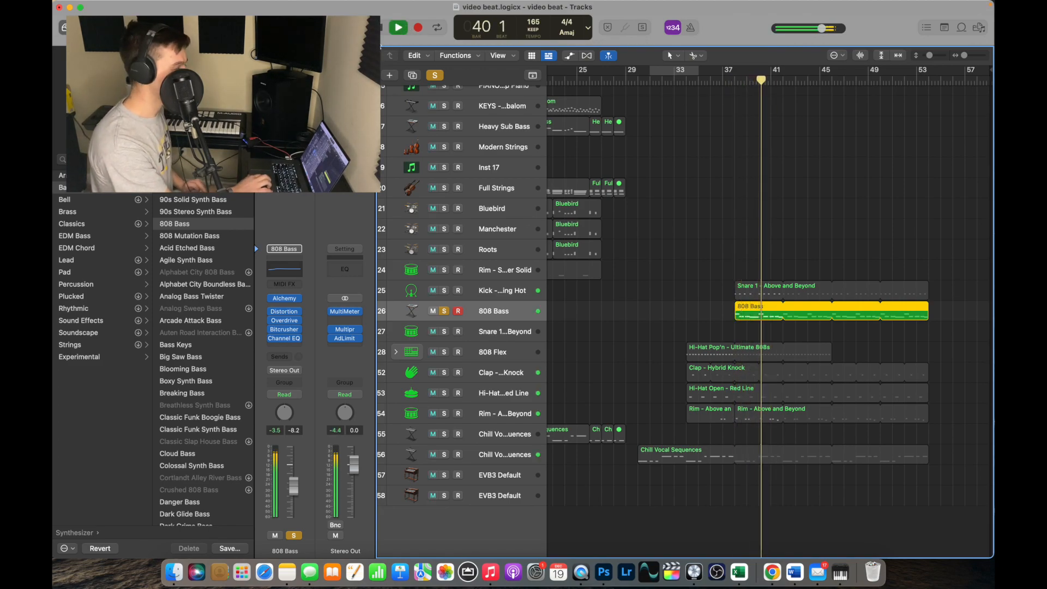
click(381, 32)
Enlarge the track heights and examine the patches of the Kick - Blazing Hot, Clap - Hybrid Knock, Hi-Hat Open - Red Line and Rim - Above and Beyond tracks.
click(871, 290)
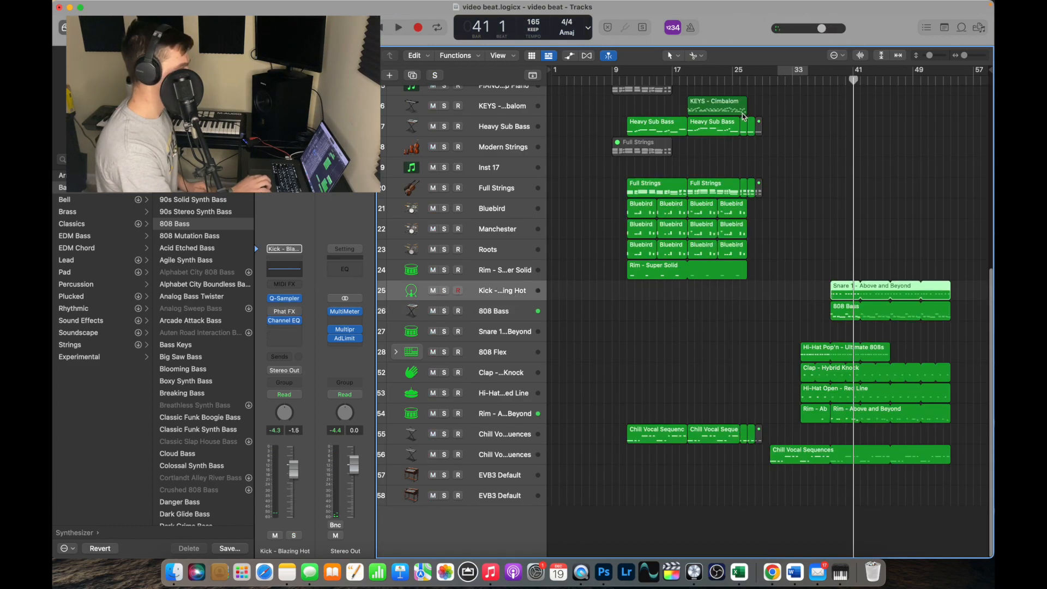
drag(931, 56, 936, 58)
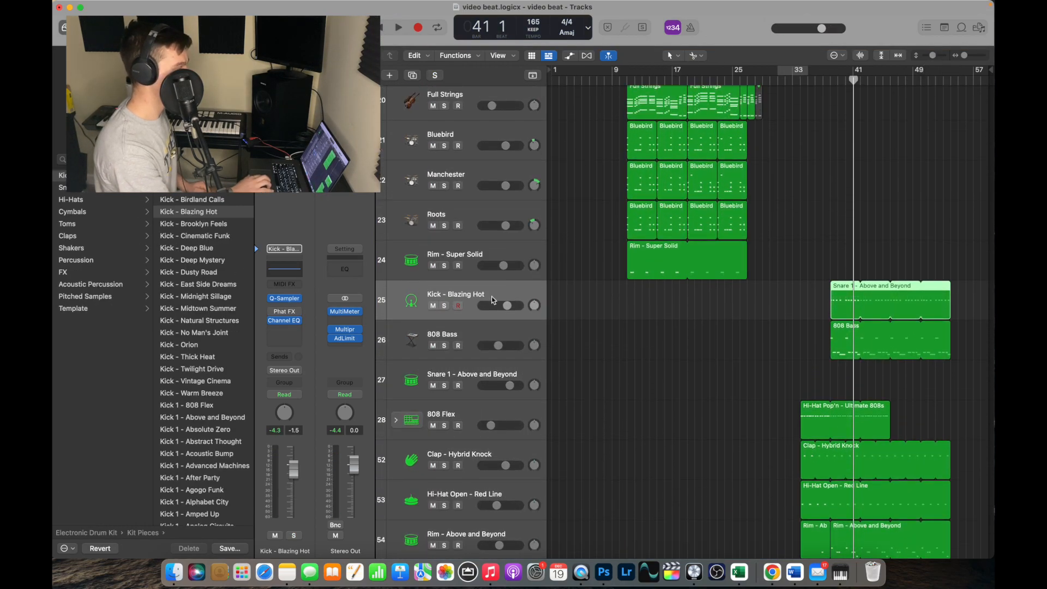
scroll(473, 351, down, 3)
click(452, 336)
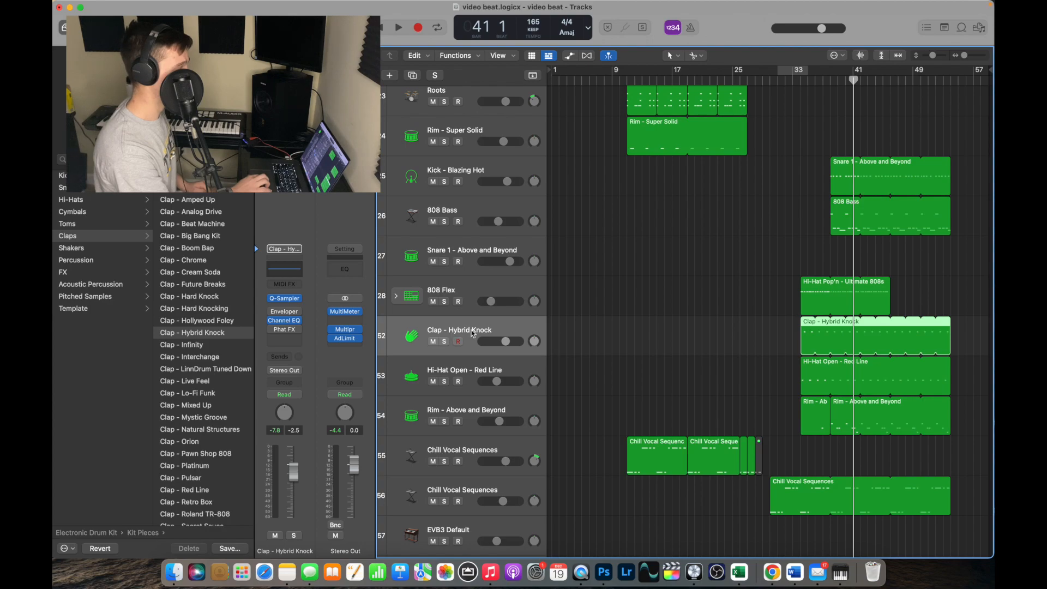
click(491, 372)
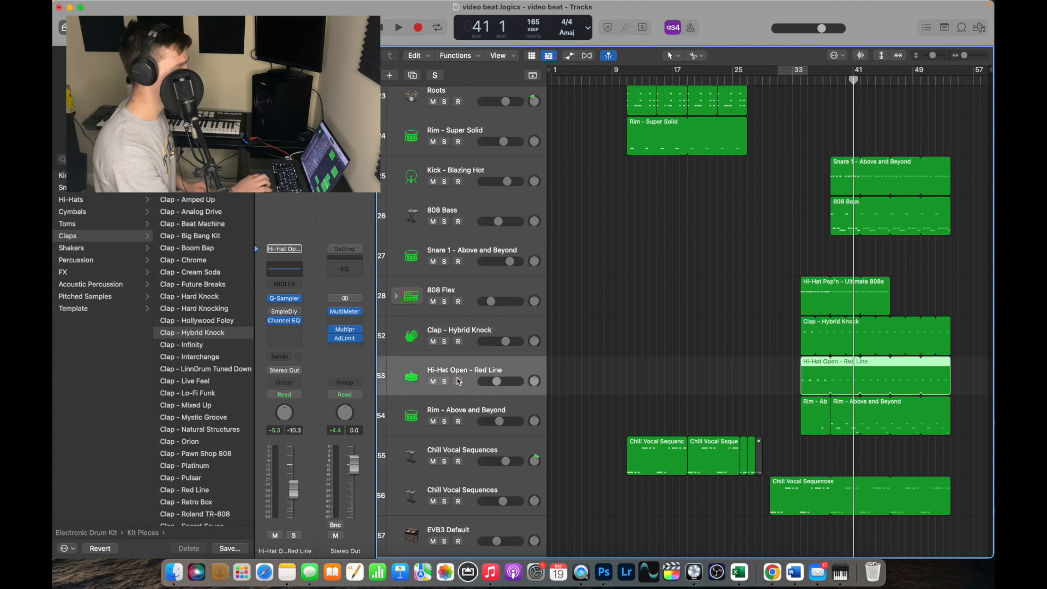
click(477, 416)
Hide the Library and return the playhead to bar 1 for playback of the full arrangement.
scroll(686, 355, up, 15)
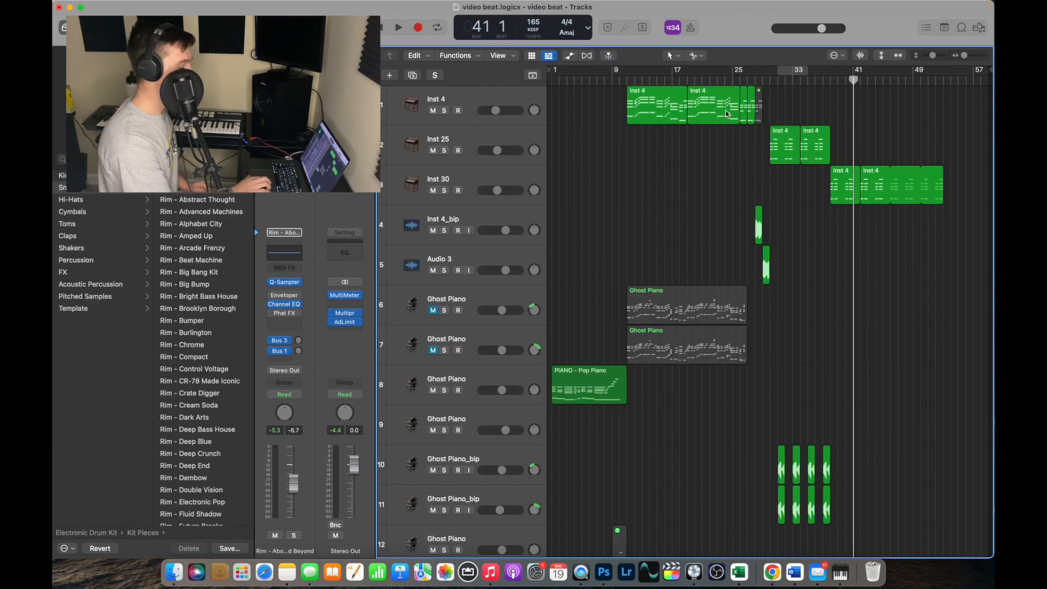
key(y)
click(386, 31)
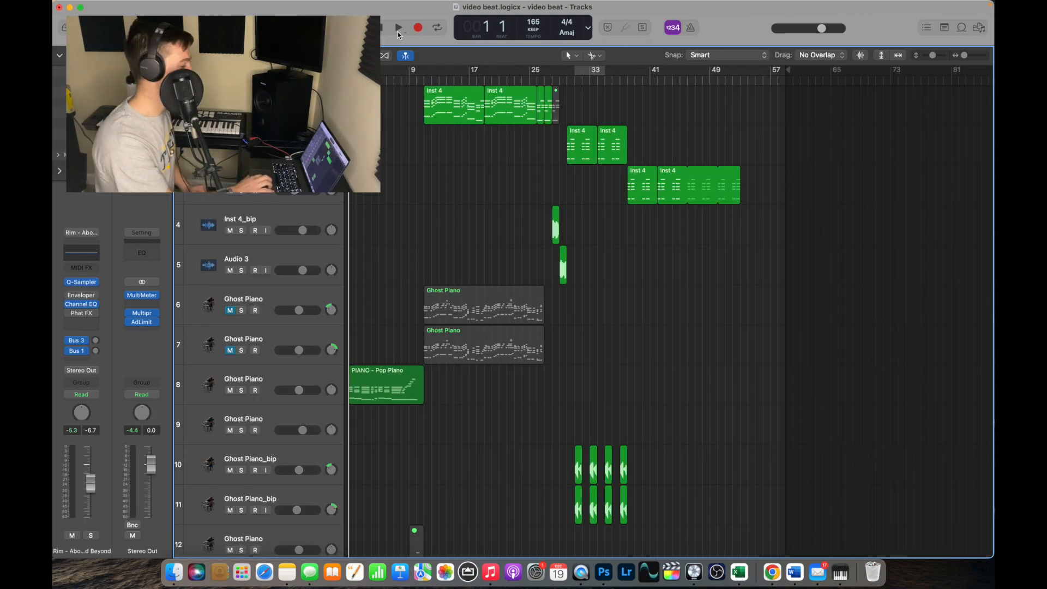